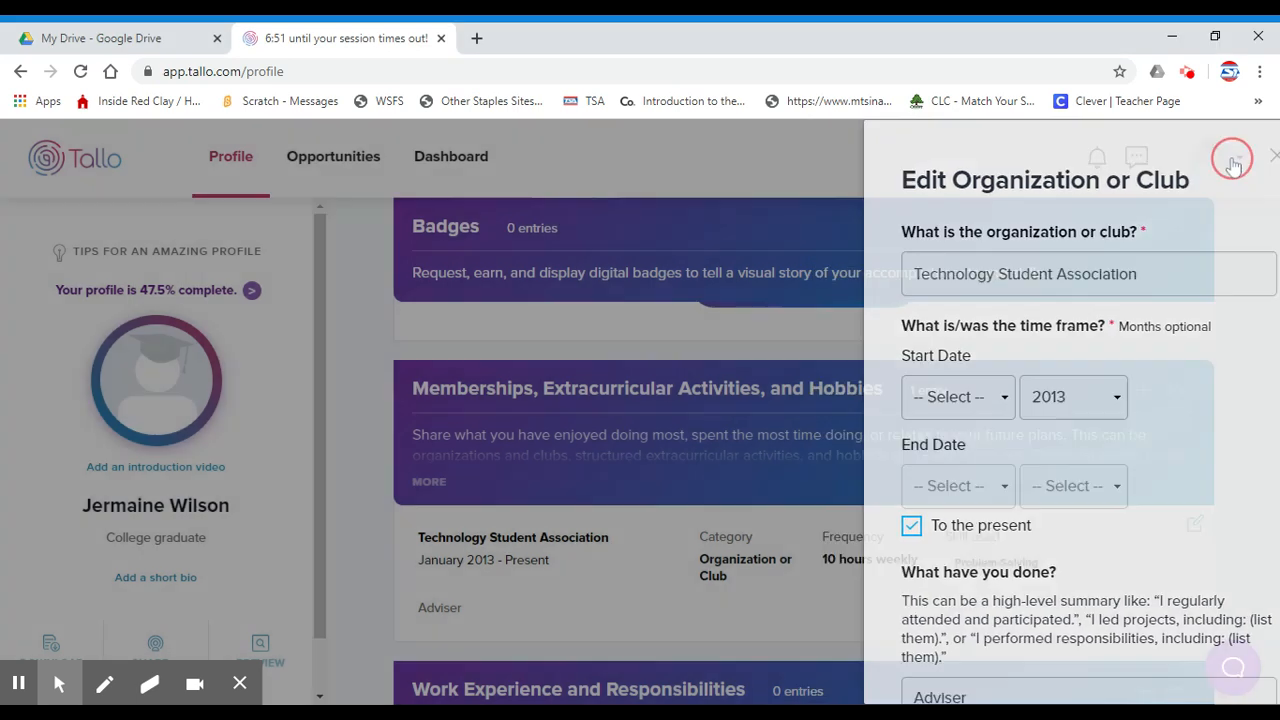
Review the Next Steps plans, including the tracked colleges and the college majors of interest, and close them.
scroll(583, 560, up, 10)
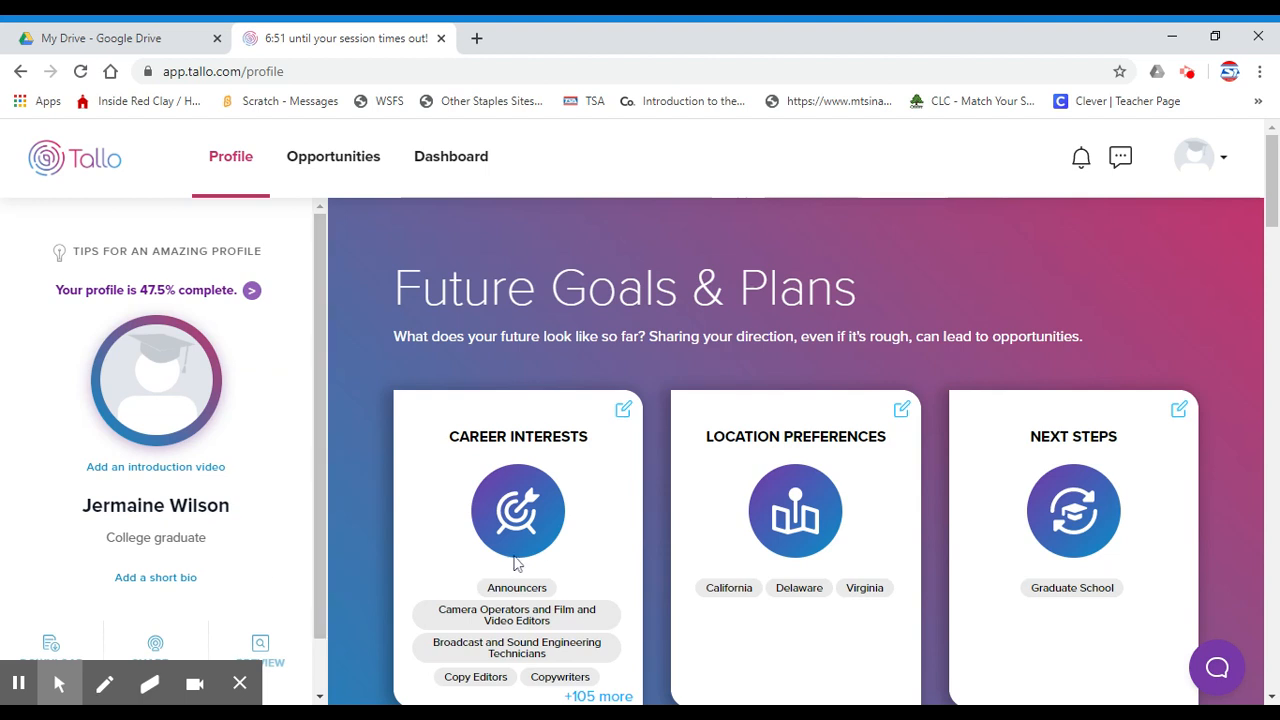
click(1179, 409)
scroll(1155, 348, down, 3)
scroll(1155, 348, down, 2)
scroll(1153, 346, up, 2)
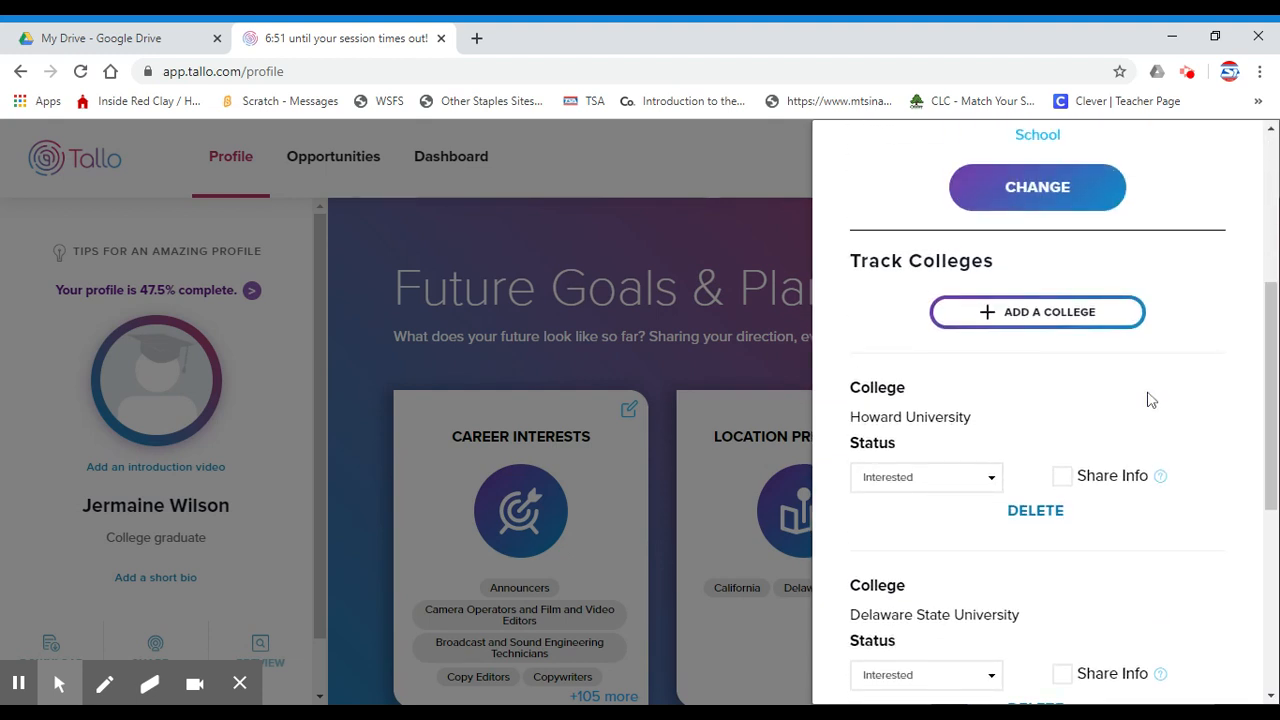
scroll(1148, 397, down, 5)
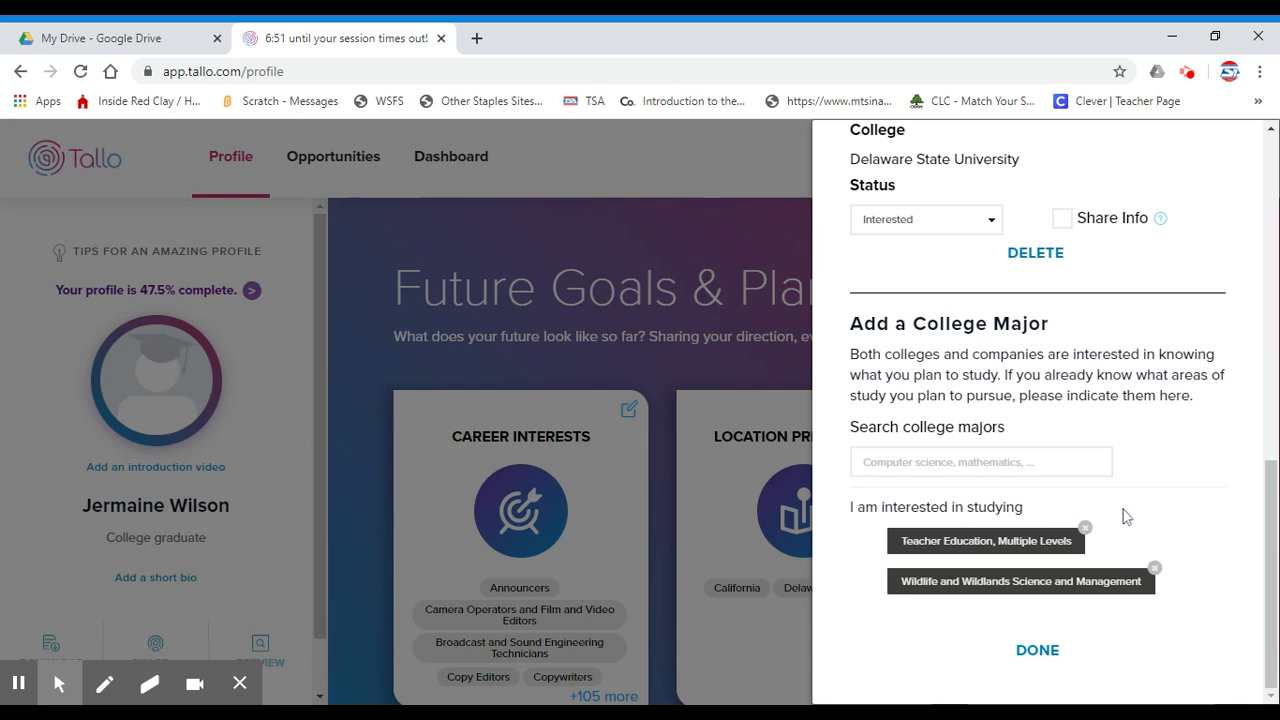
click(1037, 651)
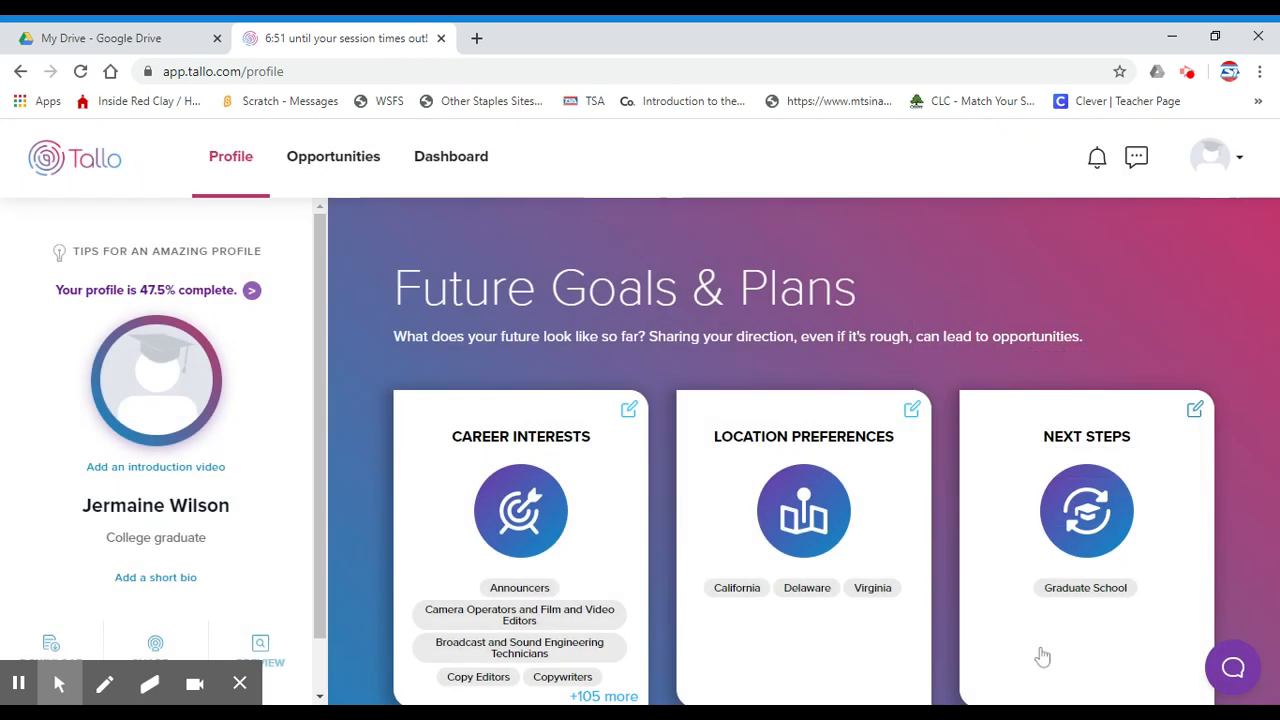
Start a new Organization or Club entry under Memberships, Extracurricular Activities, and Hobbies.
scroll(1044, 380, down, 4)
scroll(1038, 356, down, 4)
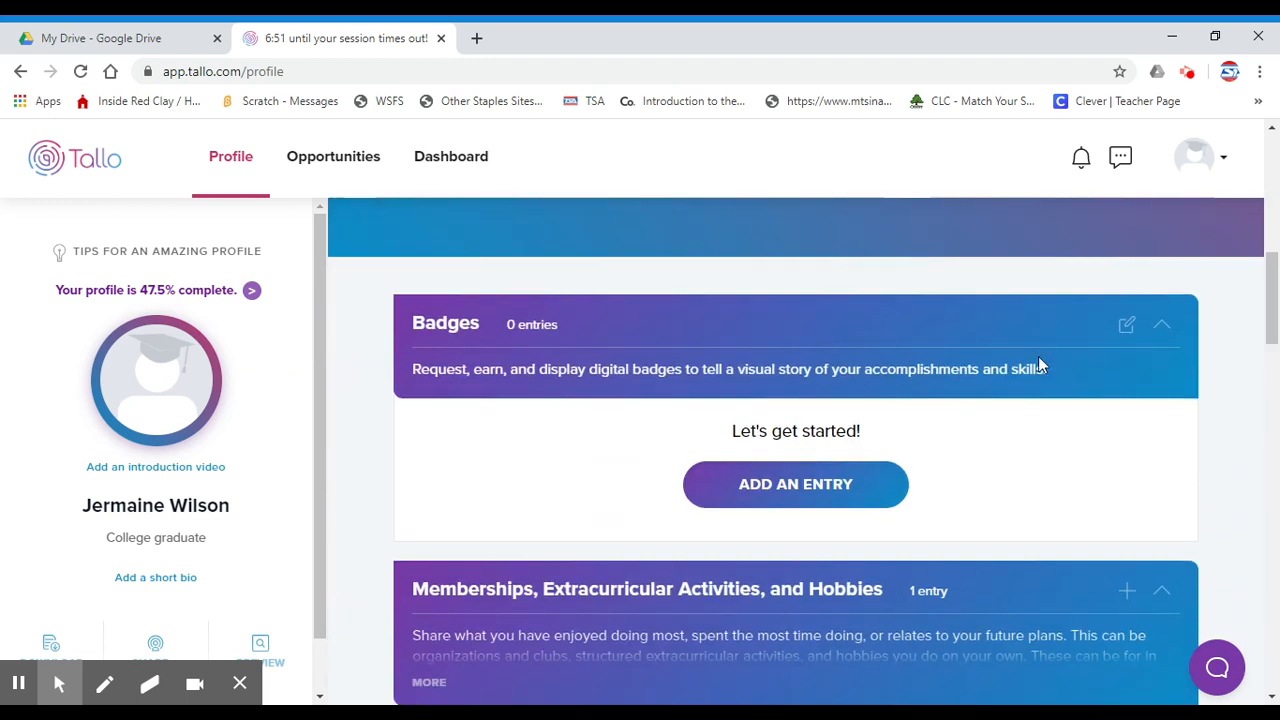
scroll(1040, 369, down, 1)
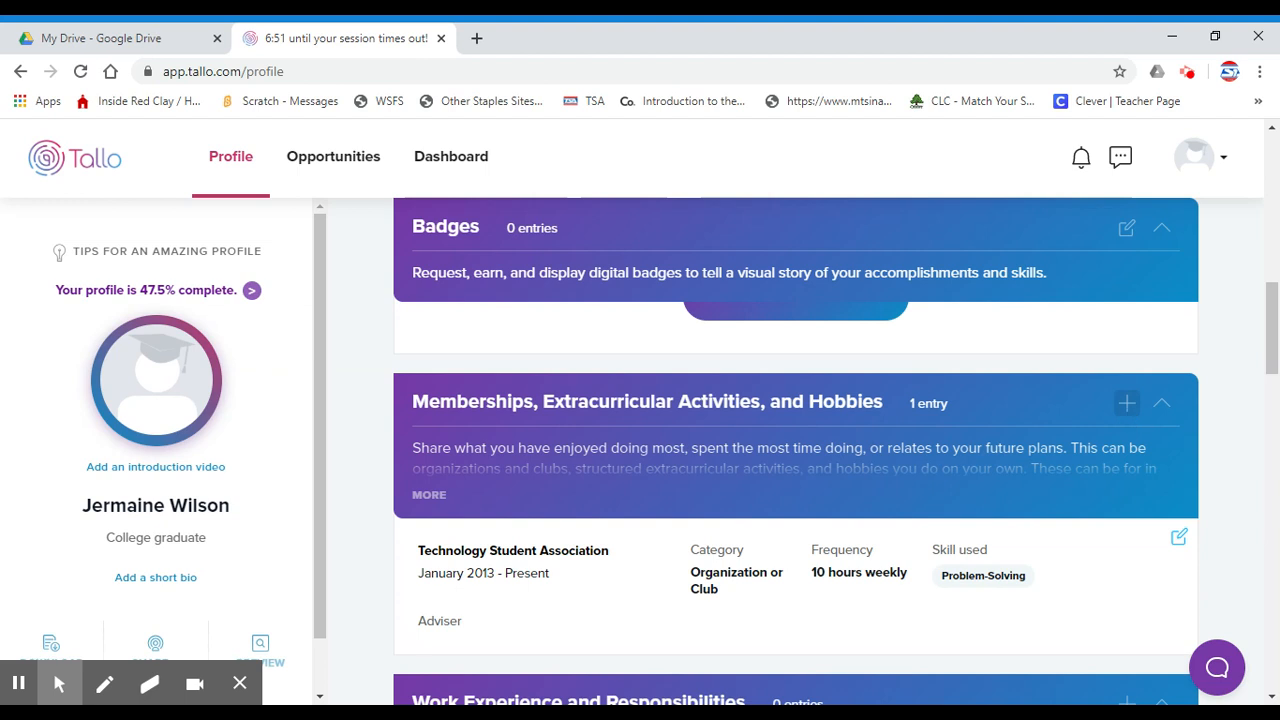
click(1127, 404)
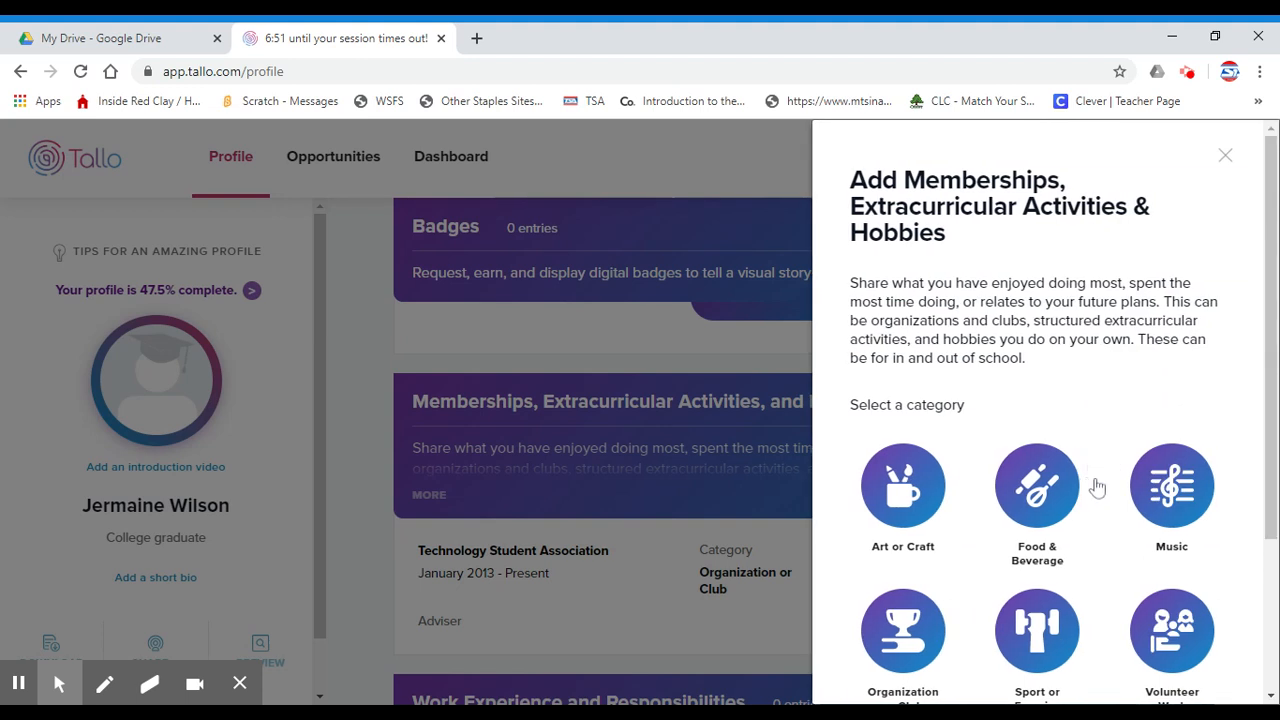
scroll(1074, 489, down, 3)
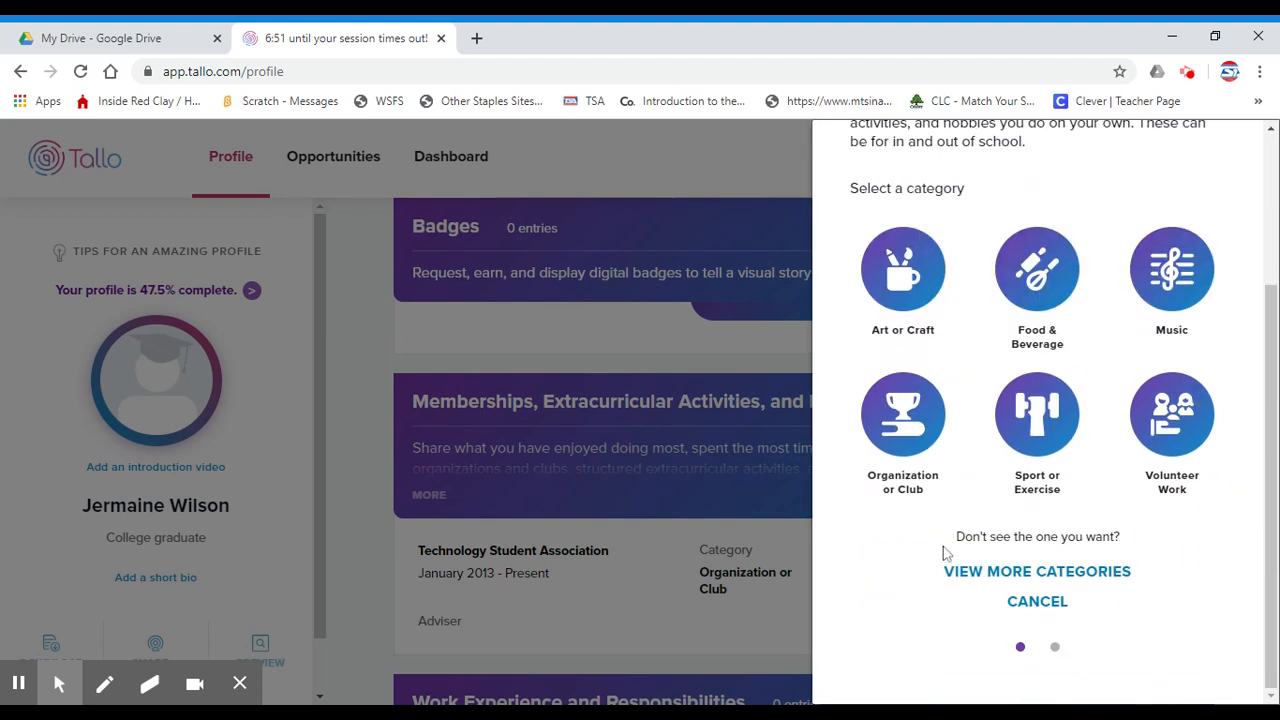
click(903, 425)
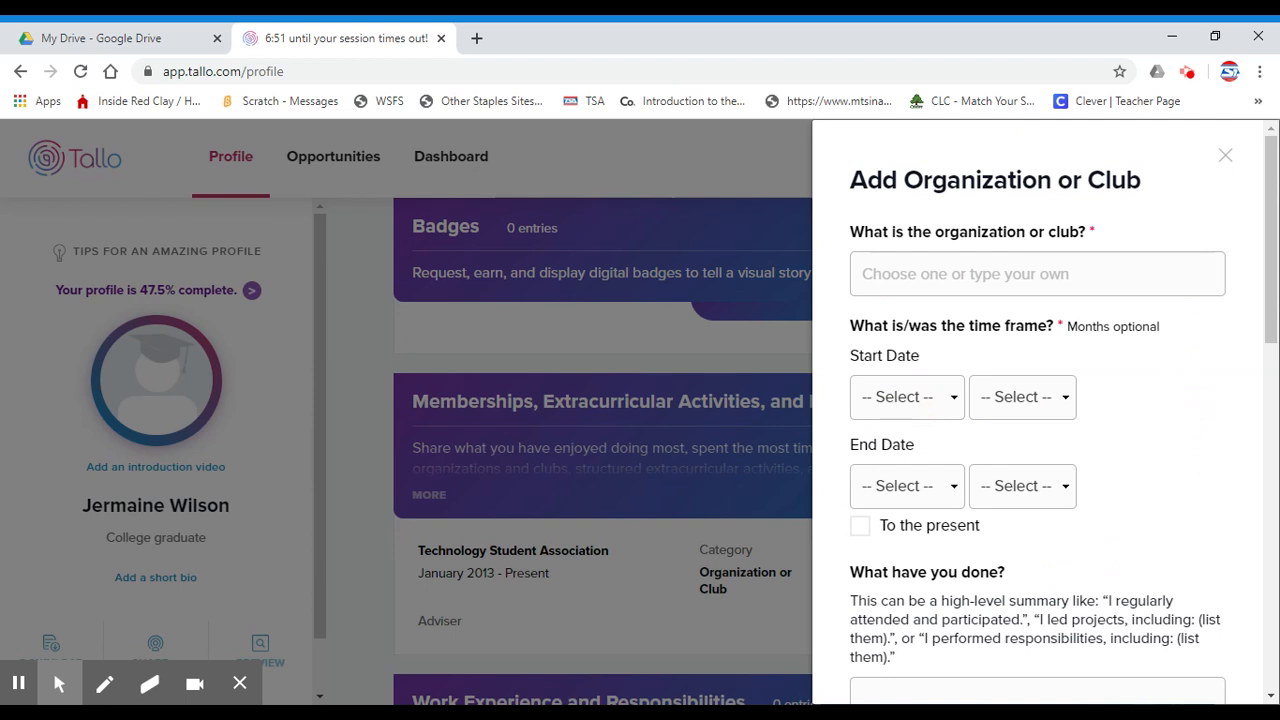
Set the organization to Yearbook with a time frame from 2012 to the present.
click(1068, 276)
text(Year)
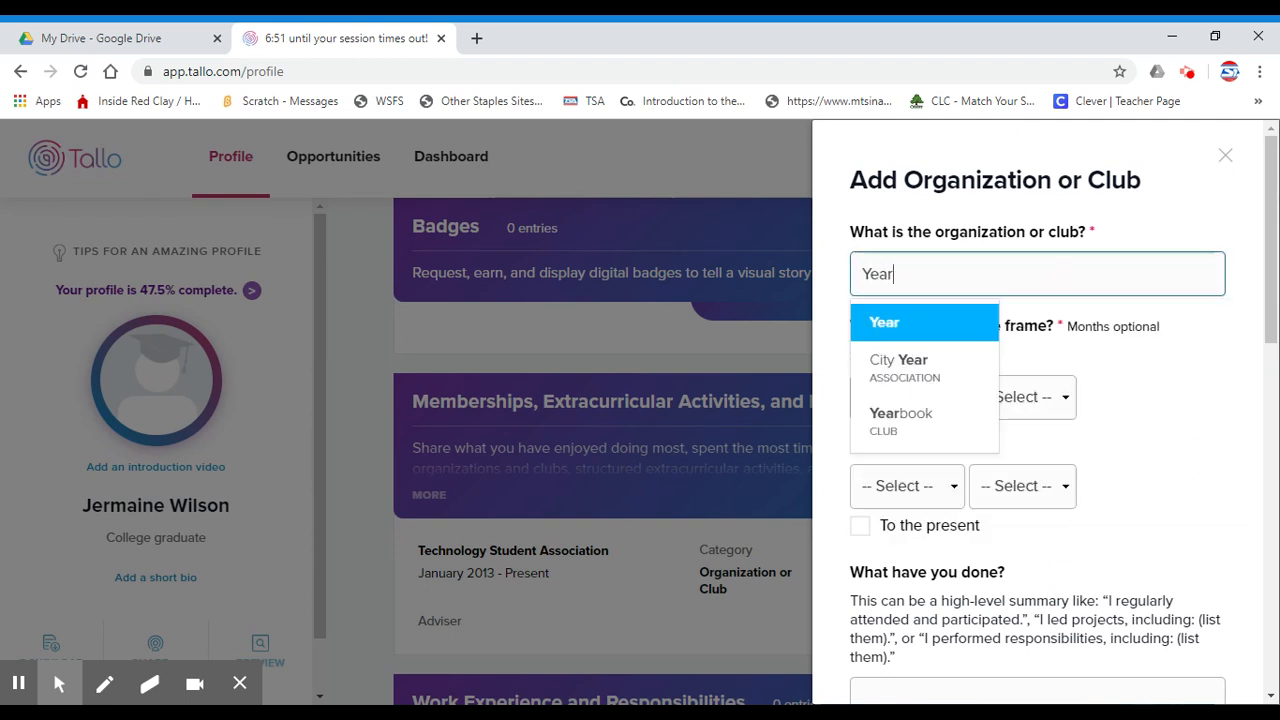
text(b)
click(924, 368)
click(1072, 402)
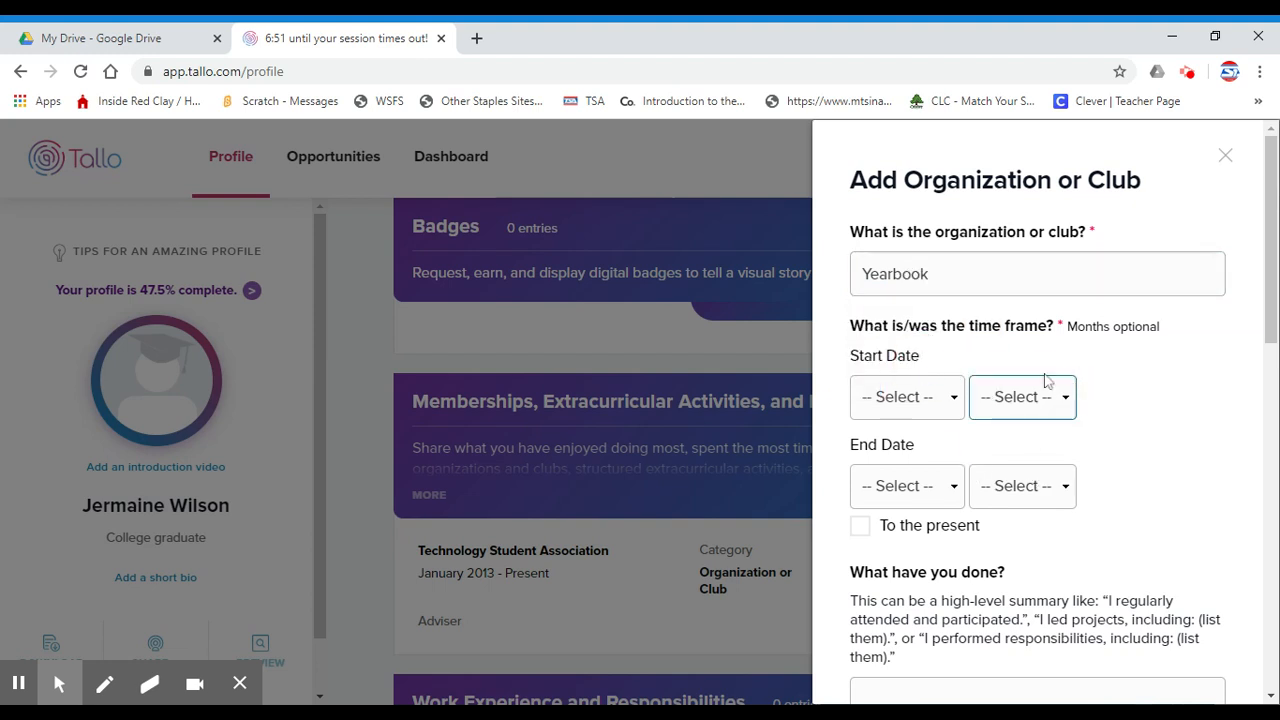
click(1030, 220)
click(859, 526)
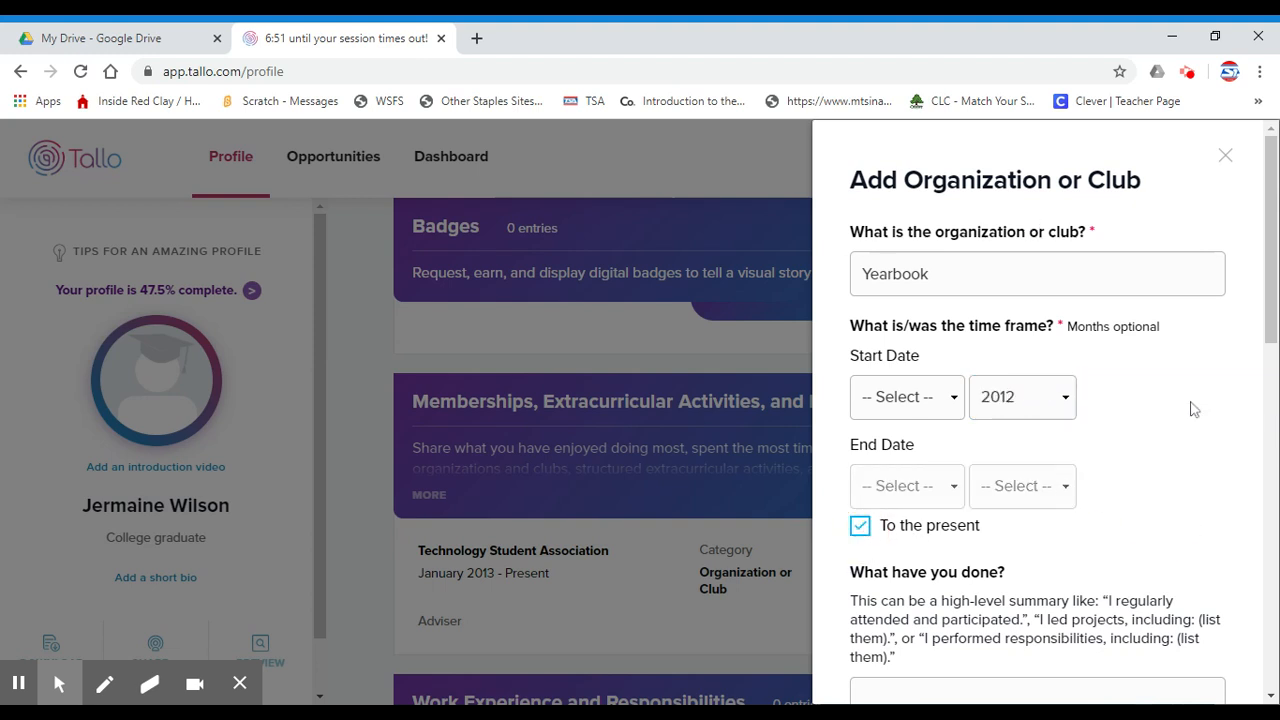
Choose creativity as the skill used for the Yearbook entry and save the entry.
scroll(1155, 427, down, 3)
scroll(1155, 427, down, 2)
scroll(1050, 213, up, 1)
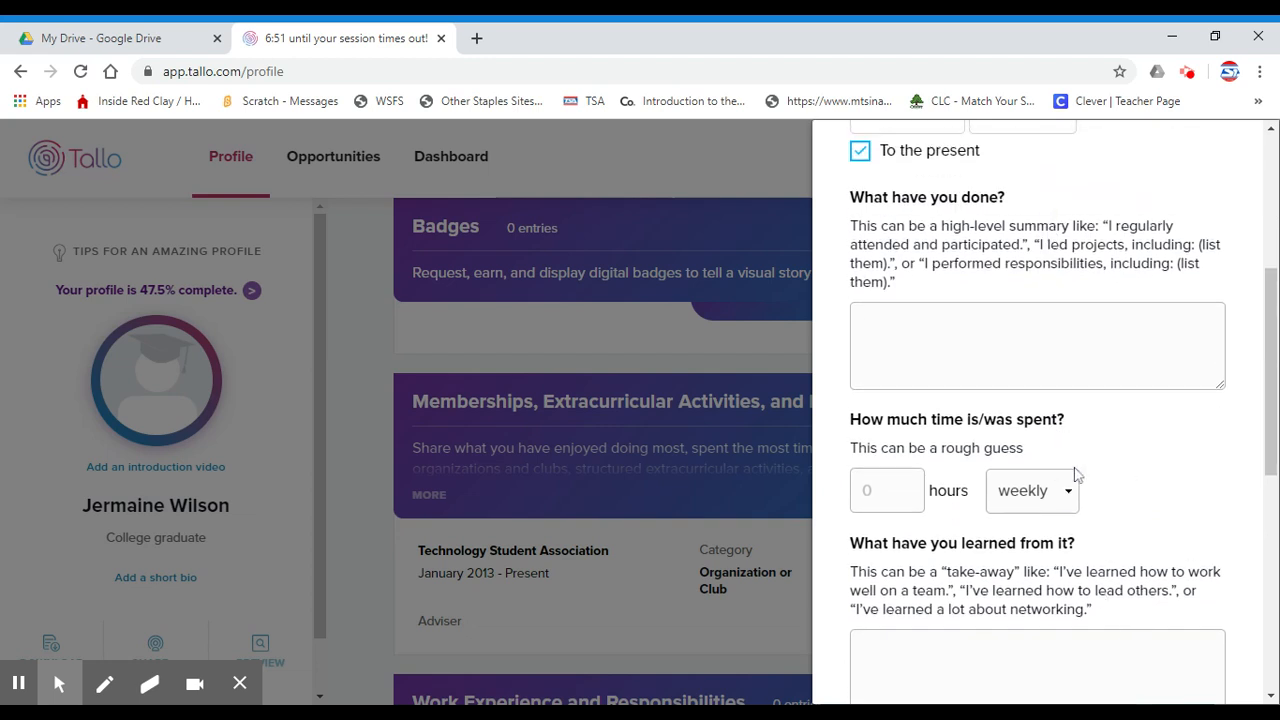
scroll(1200, 480, down, 4)
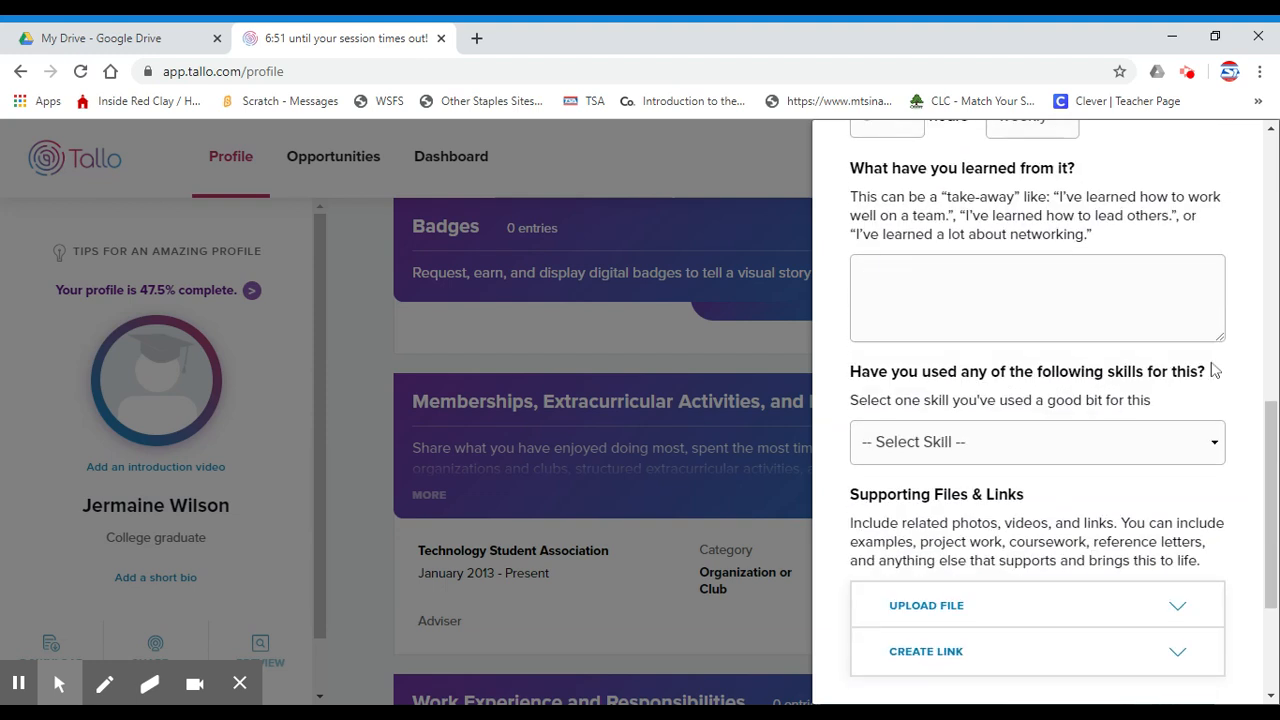
click(1214, 449)
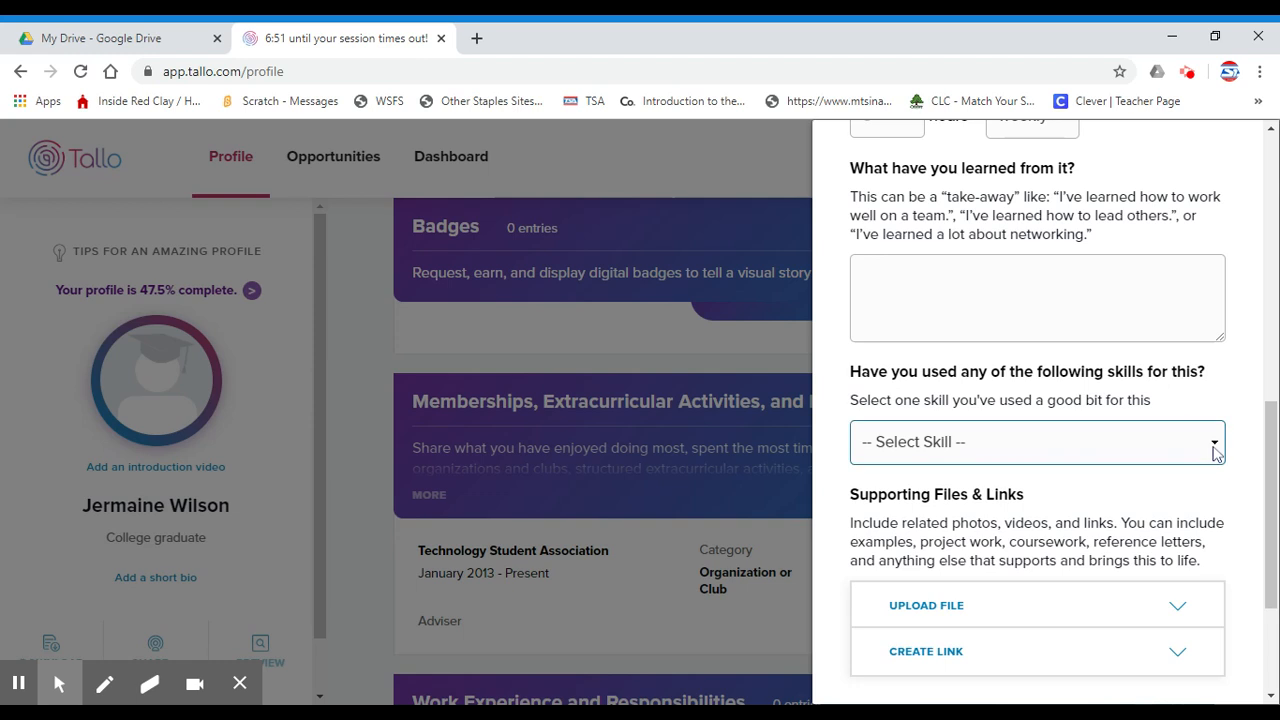
click(1186, 418)
scroll(1037, 400, down, 3)
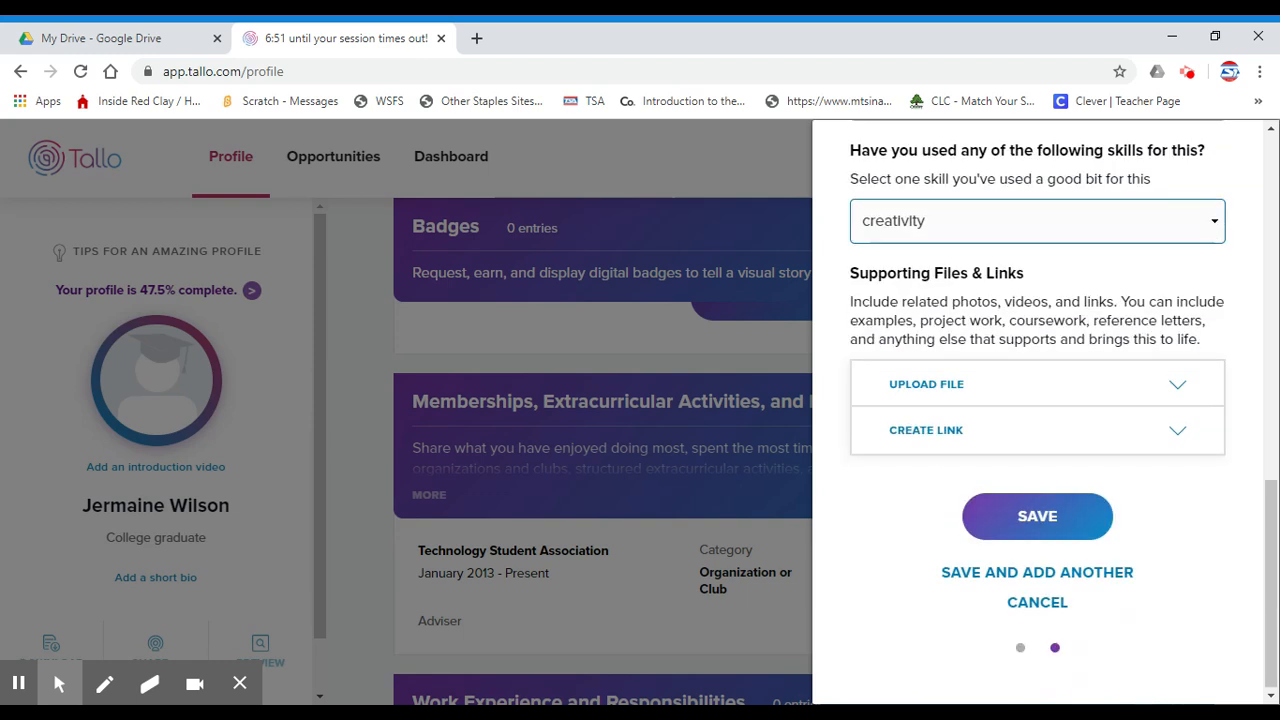
click(1016, 518)
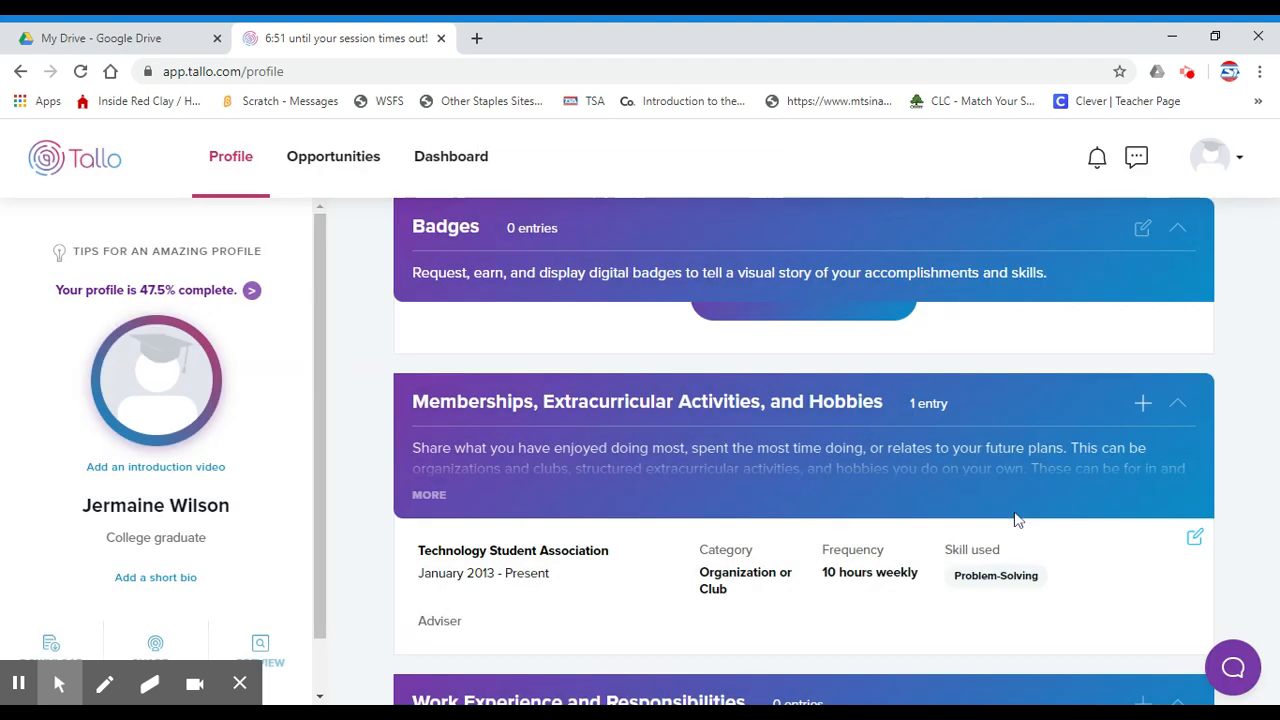
Start a new Work Experience and Responsibilities entry in the Lifeguard category.
scroll(880, 506, down, 3)
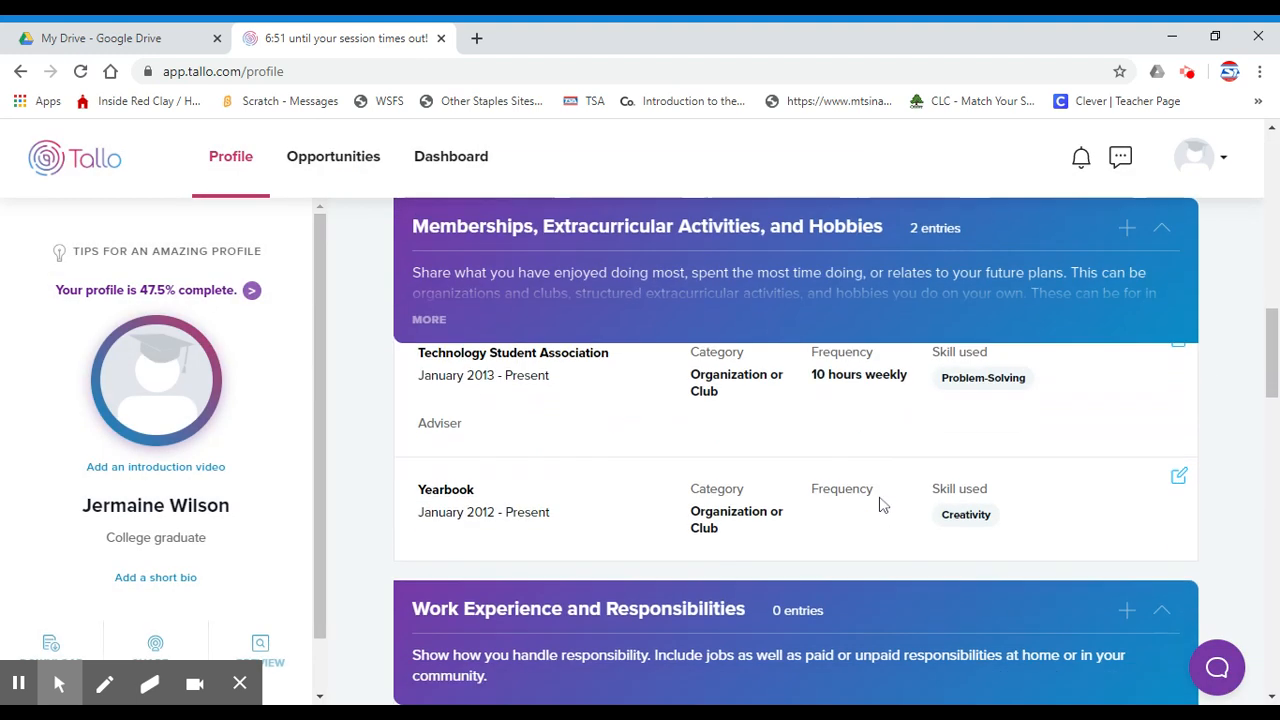
scroll(860, 503, up, 2)
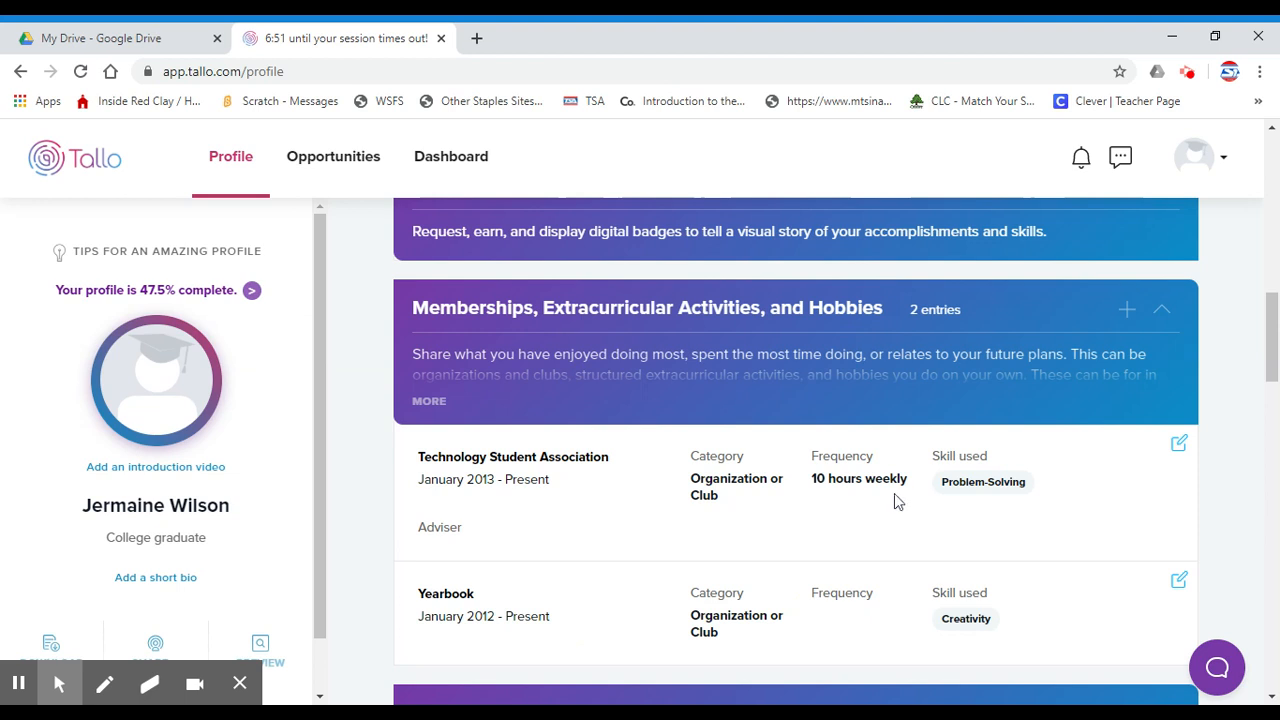
scroll(841, 514, down, 2)
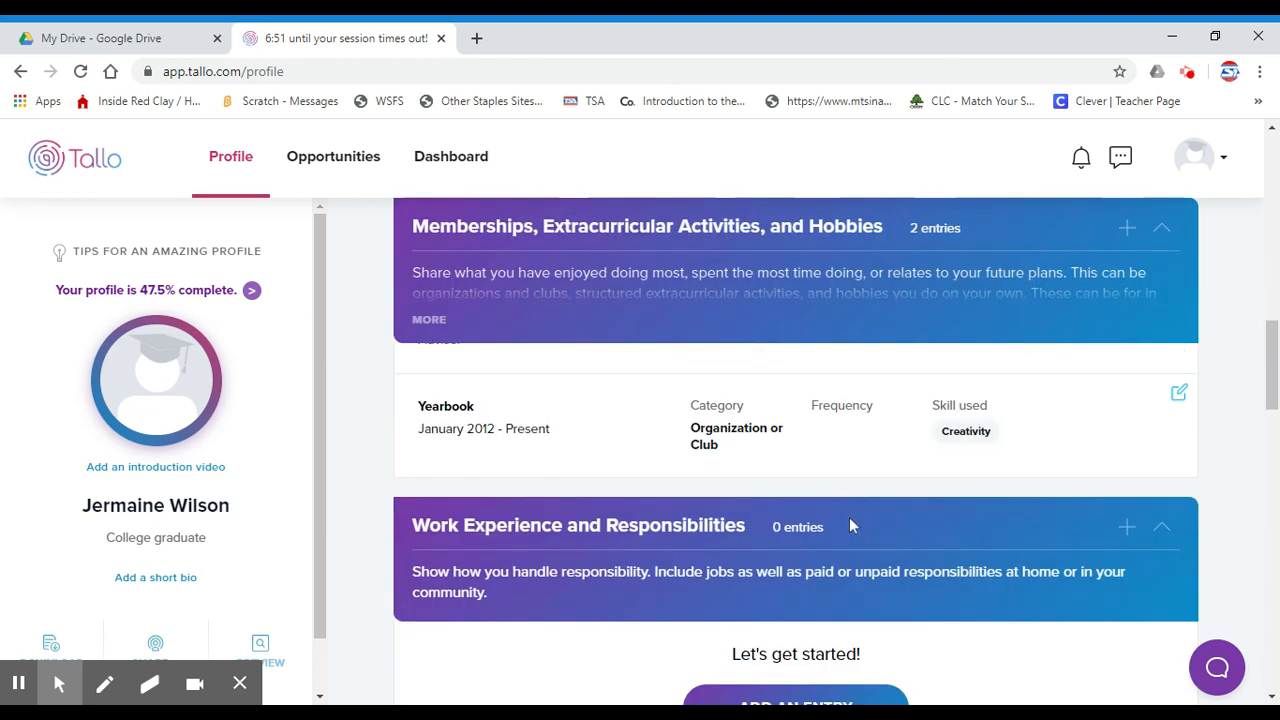
scroll(849, 517, down, 1)
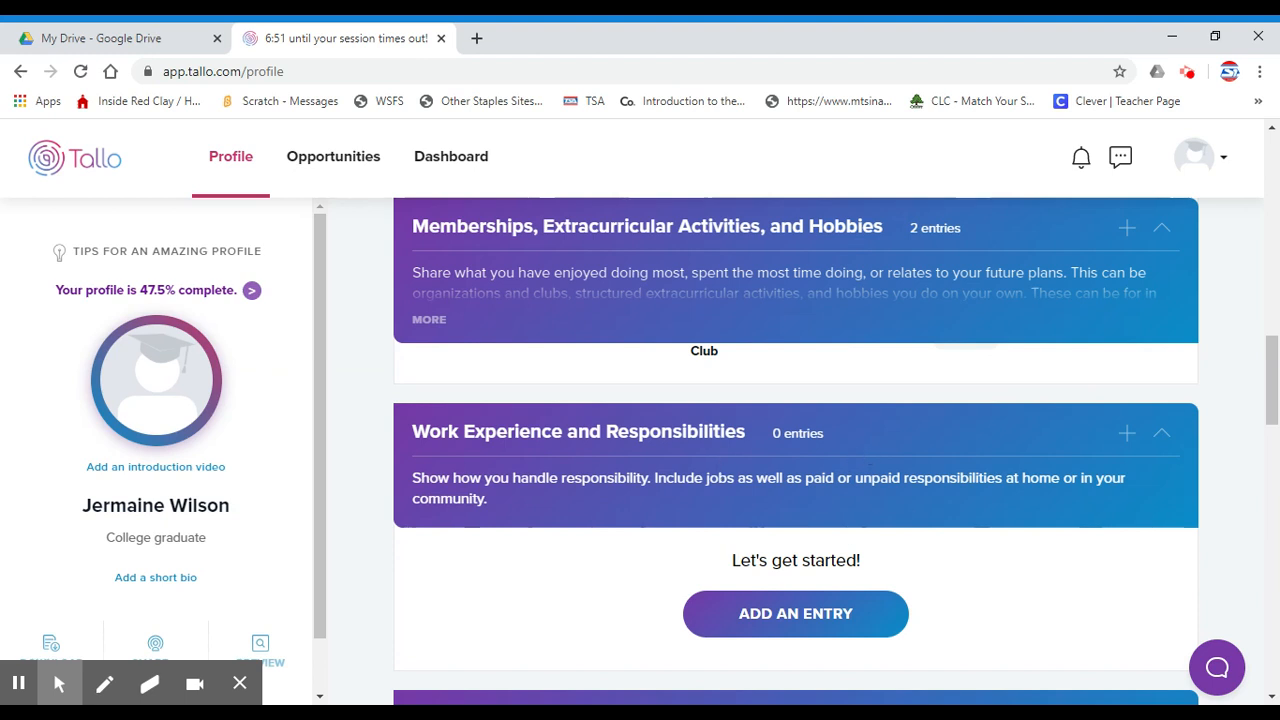
click(808, 617)
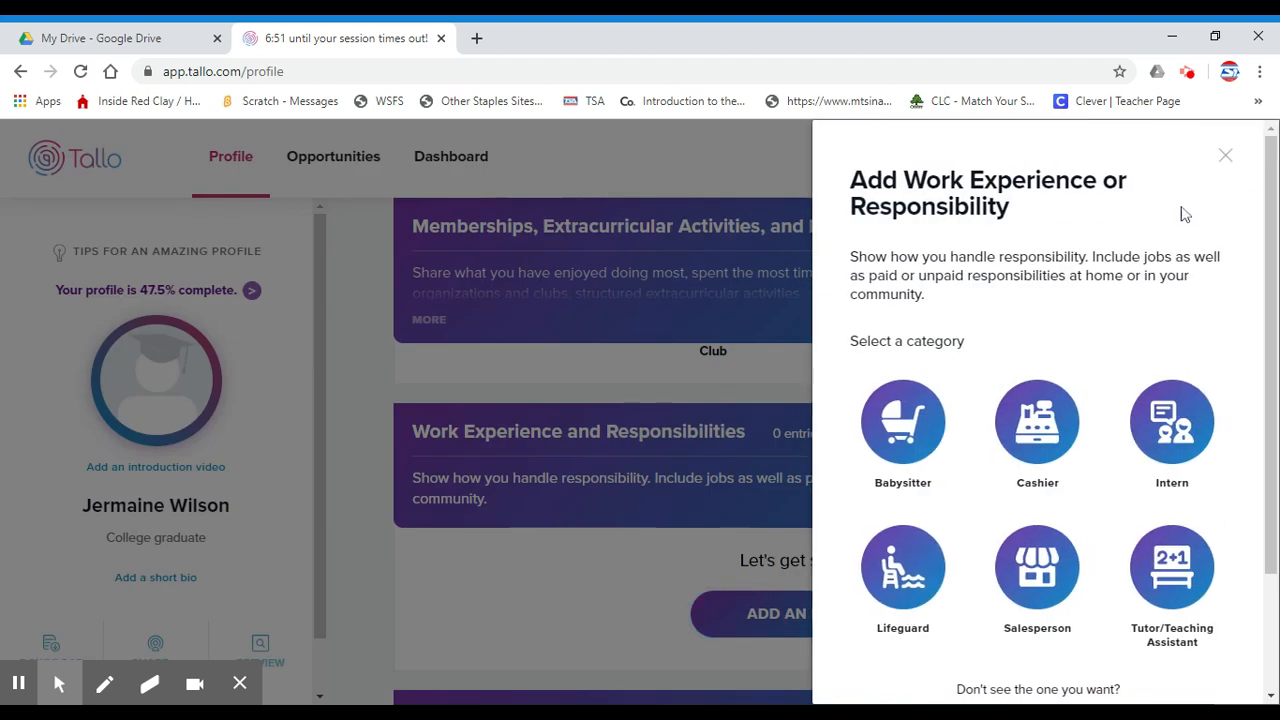
scroll(1183, 214, down, 3)
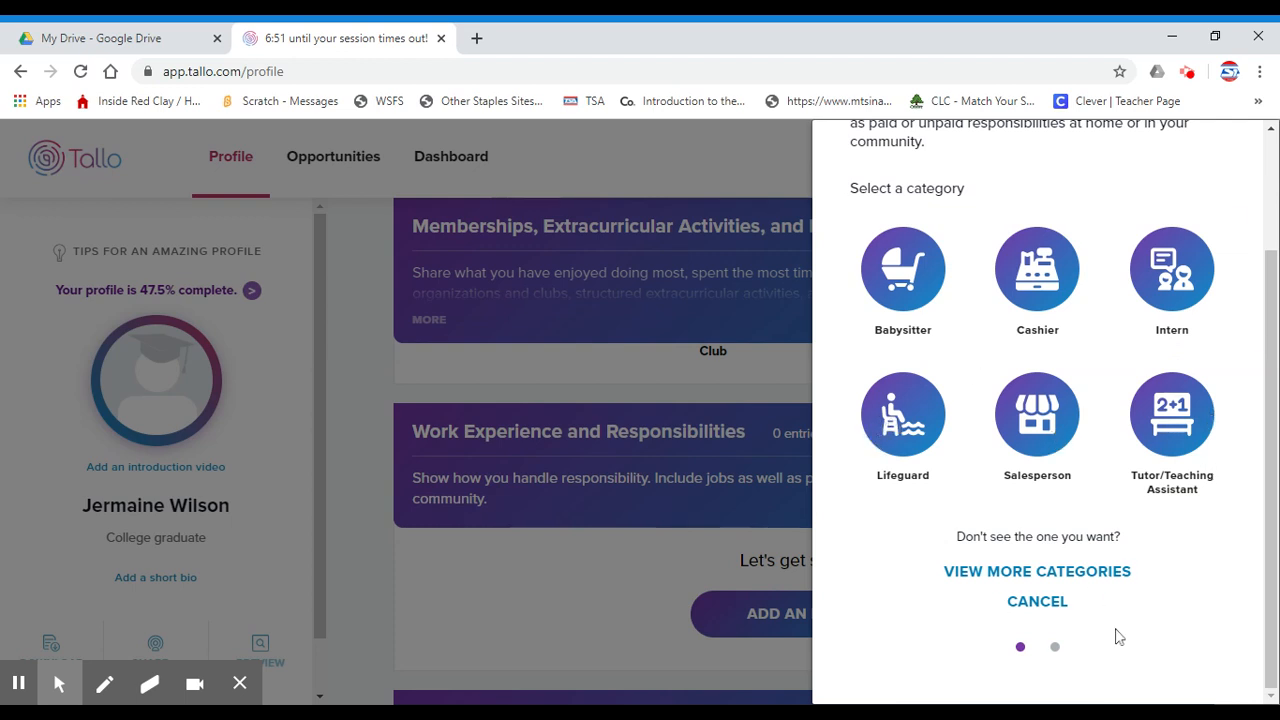
click(1052, 580)
scroll(1120, 440, down, 1)
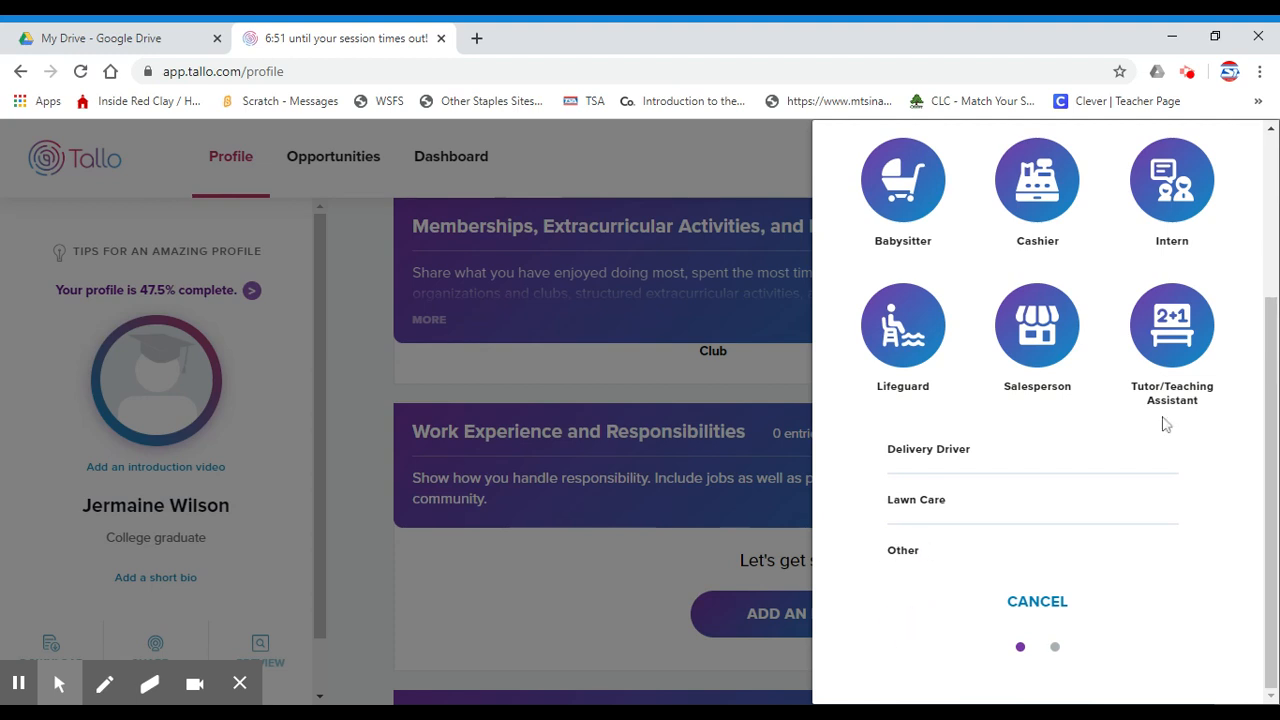
scroll(1182, 442, up, 1)
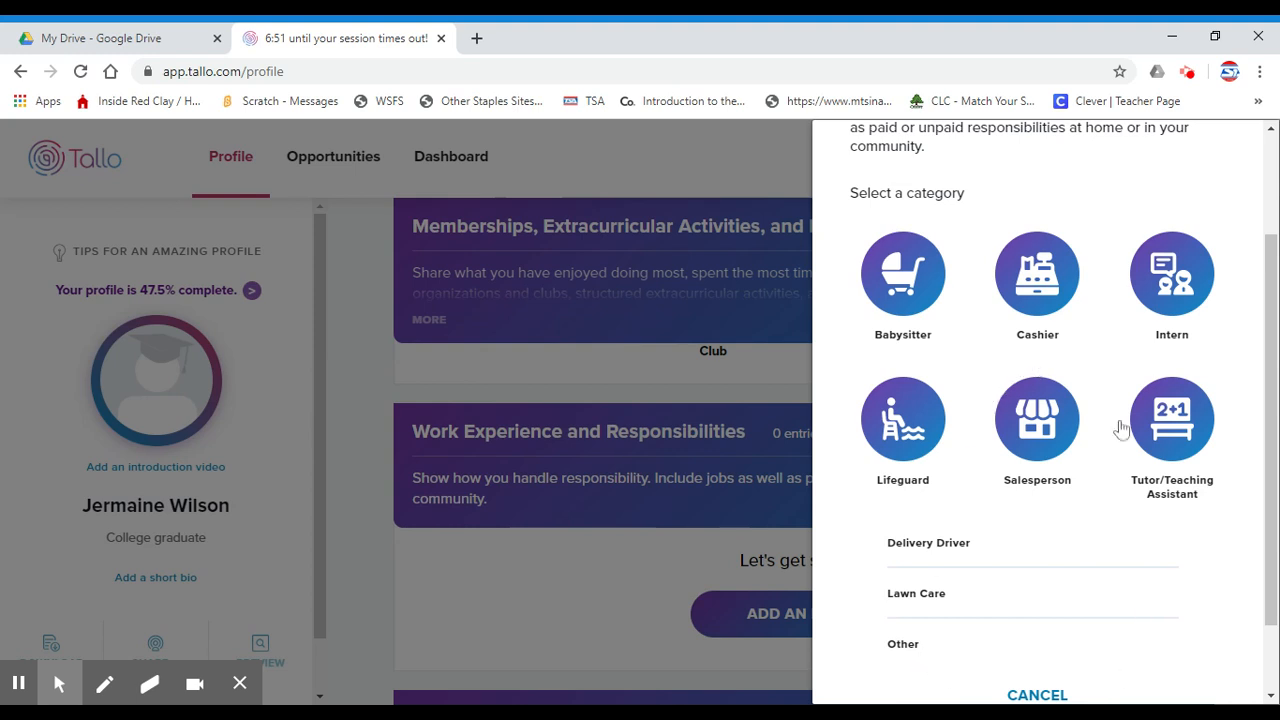
click(905, 425)
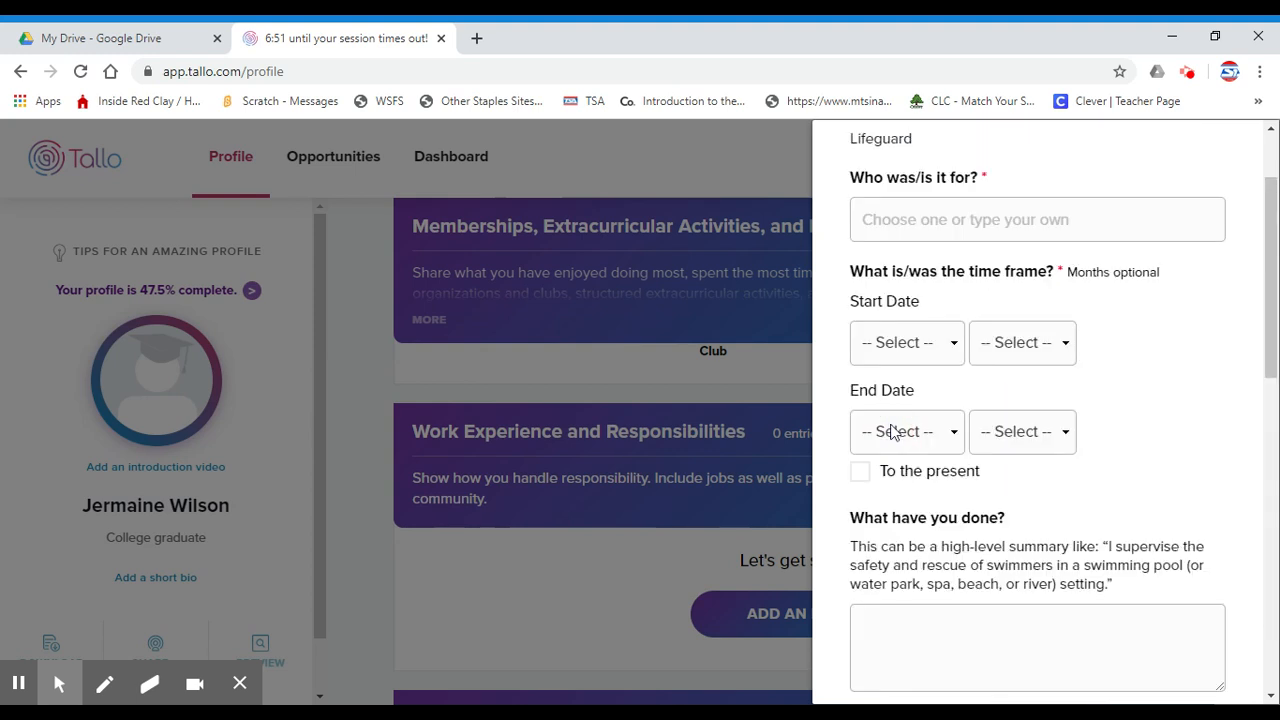
Enter City Wilmington as who the lifeguard work was for, with a time frame from 2018 to 2019.
click(1002, 224)
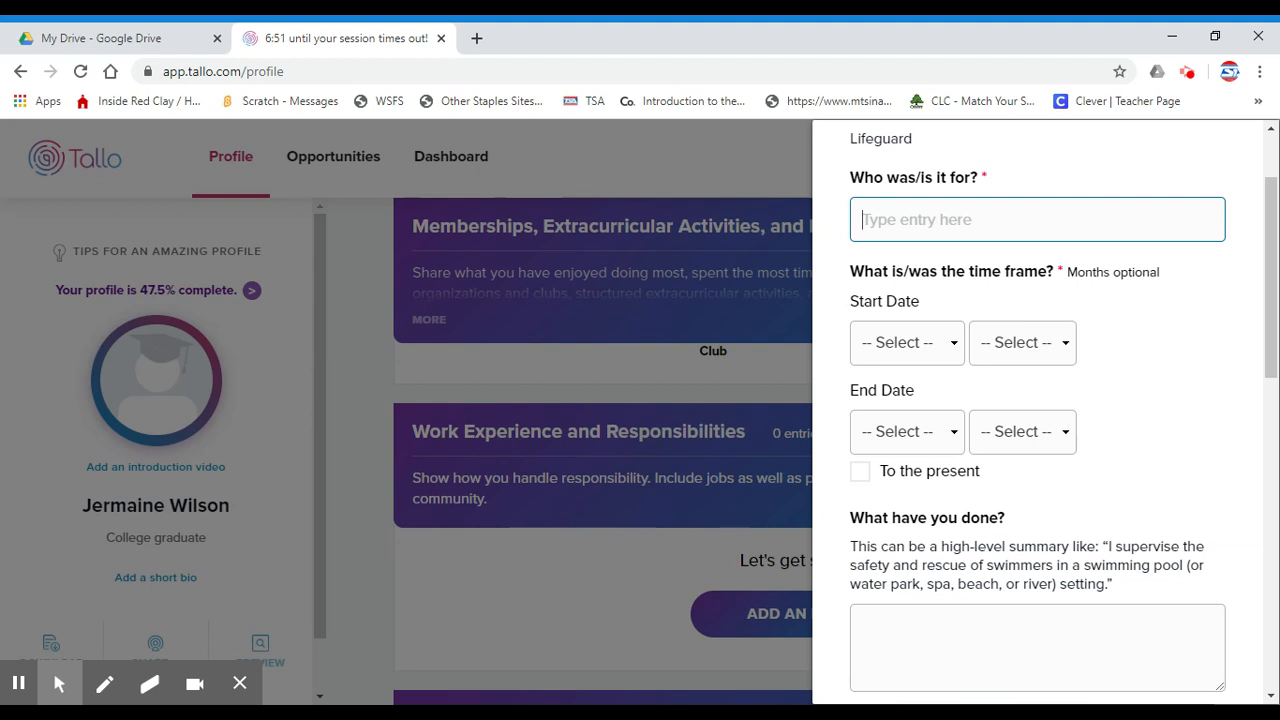
text(City Wilmingt)
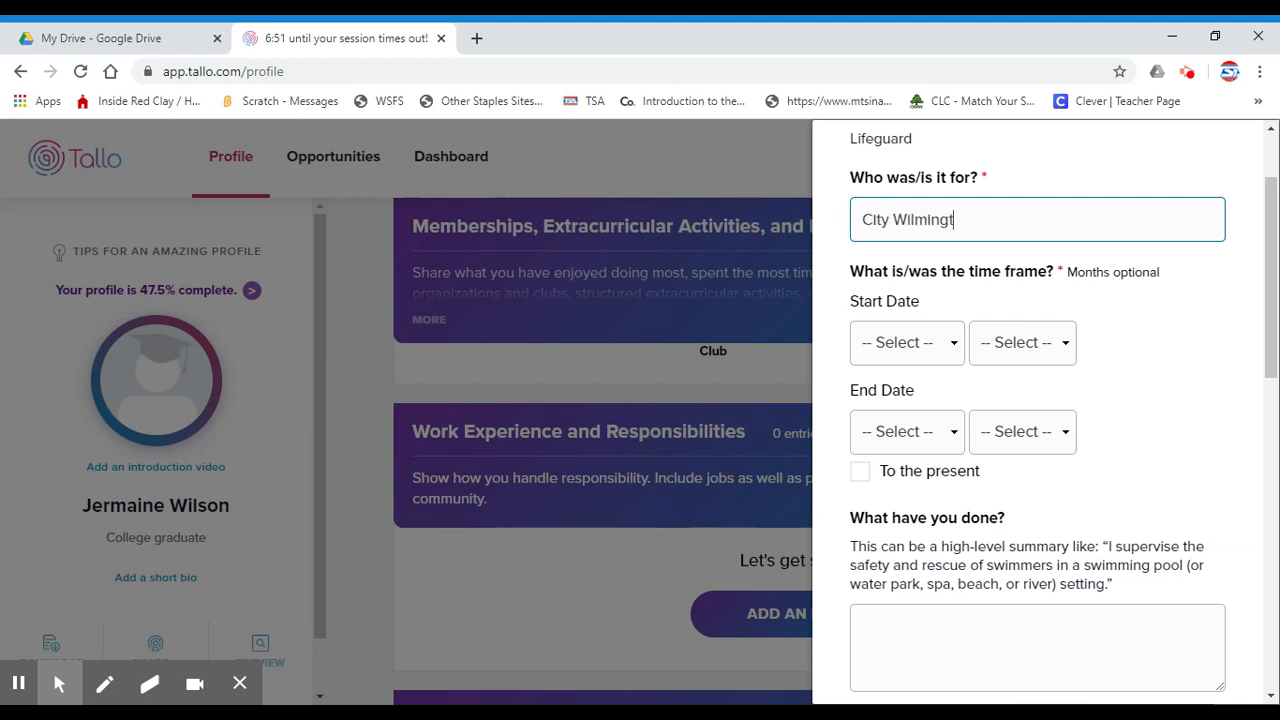
text(on)
click(1074, 357)
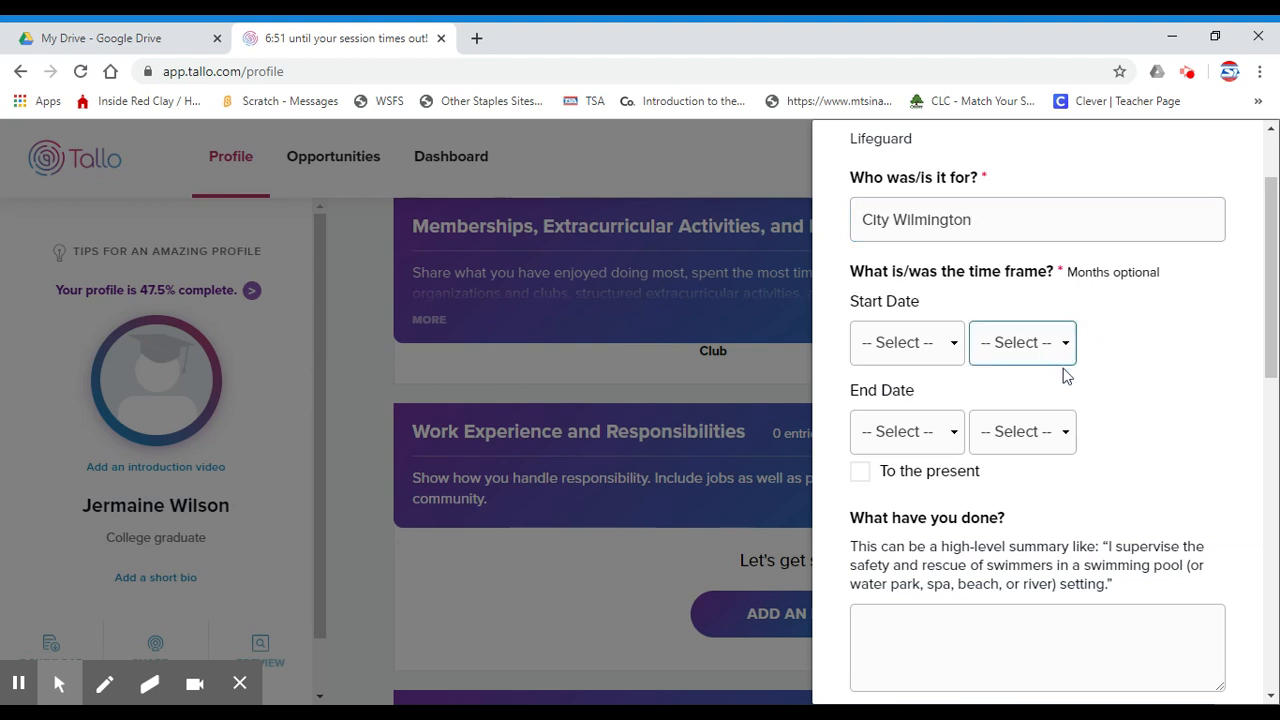
click(1045, 451)
click(1064, 431)
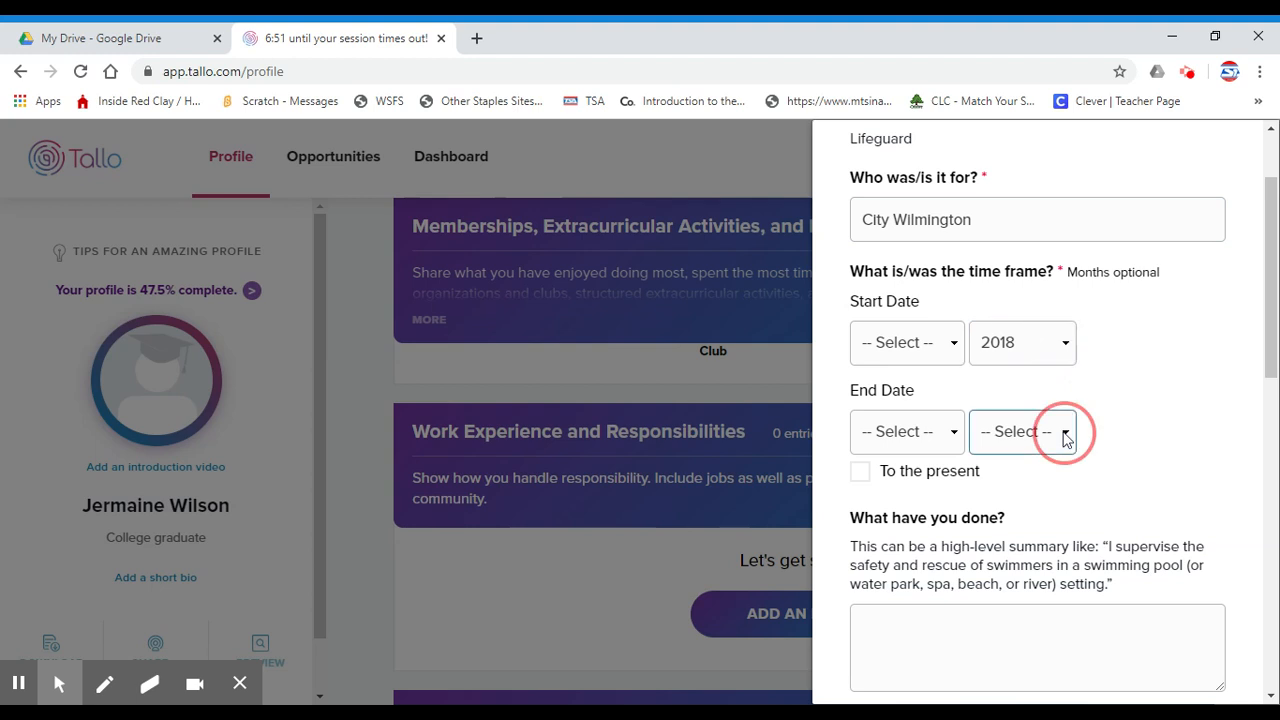
click(1047, 496)
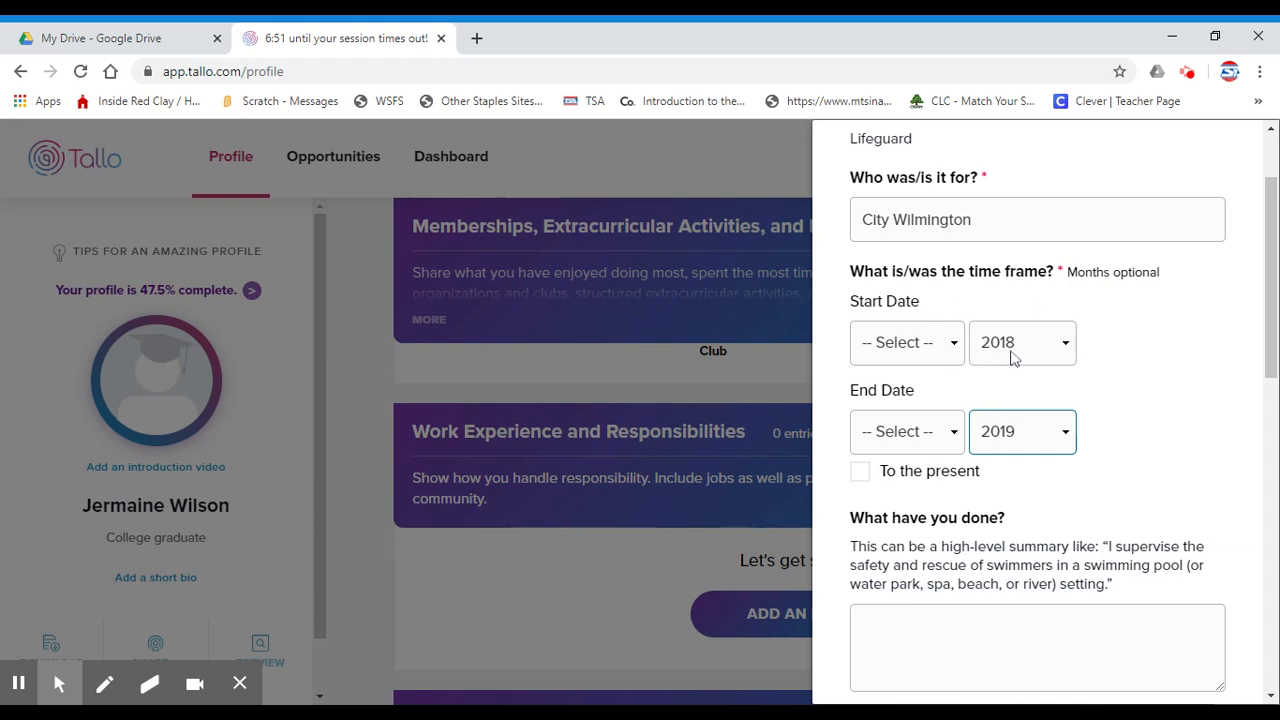
Enter 10 hours weekly as the time spent on the lifeguard work.
scroll(1177, 403, down, 3)
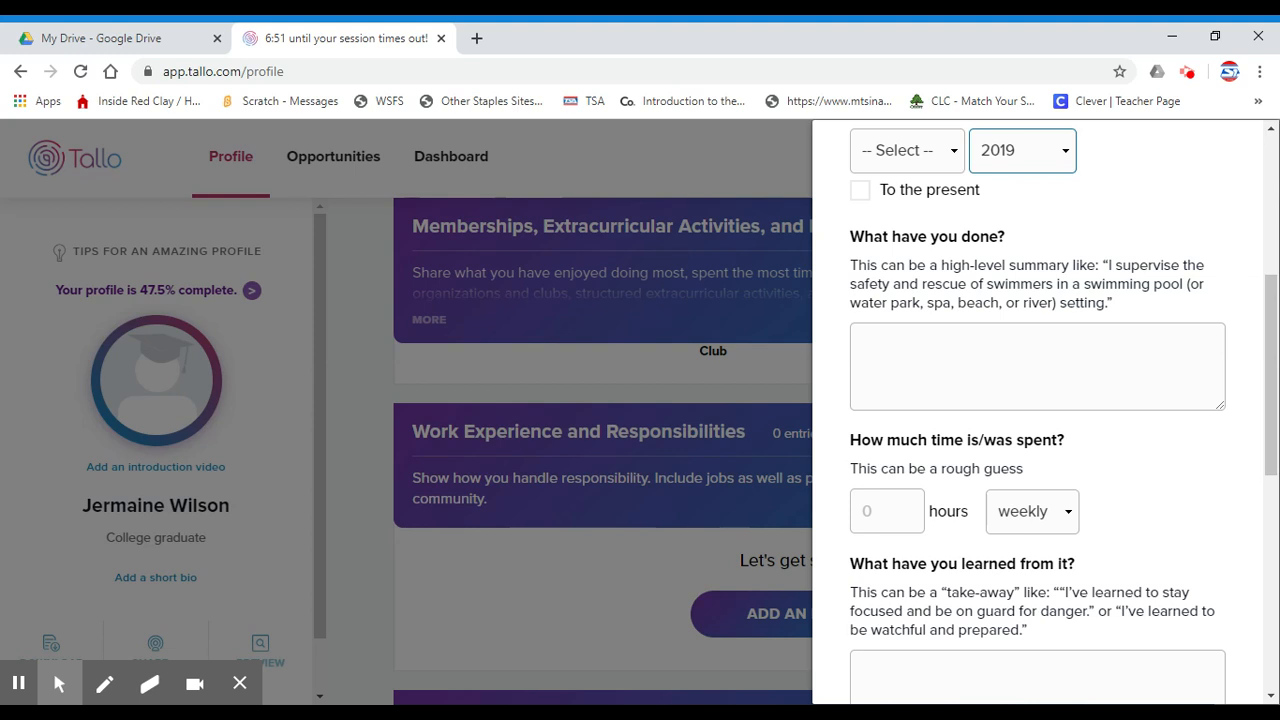
scroll(905, 323, down, 2)
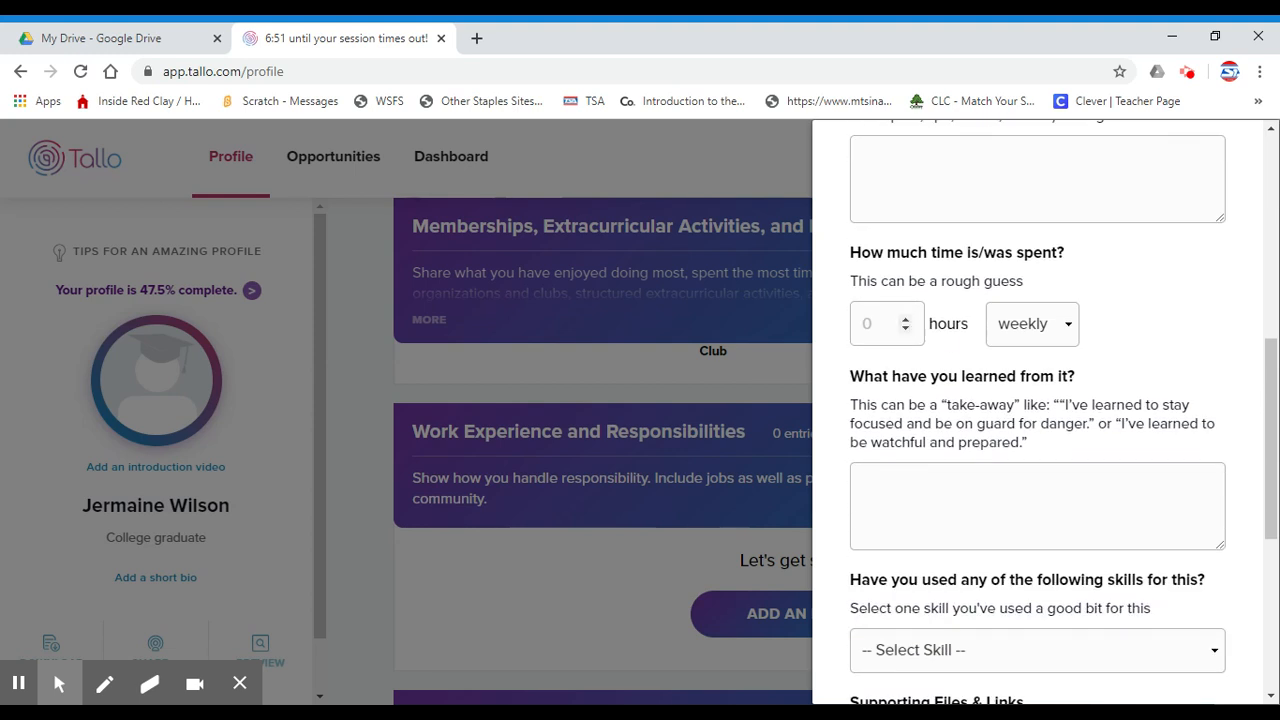
click(857, 325)
Choose communication as the skill used for the lifeguard work and save the entry.
scroll(1037, 420, down, 3)
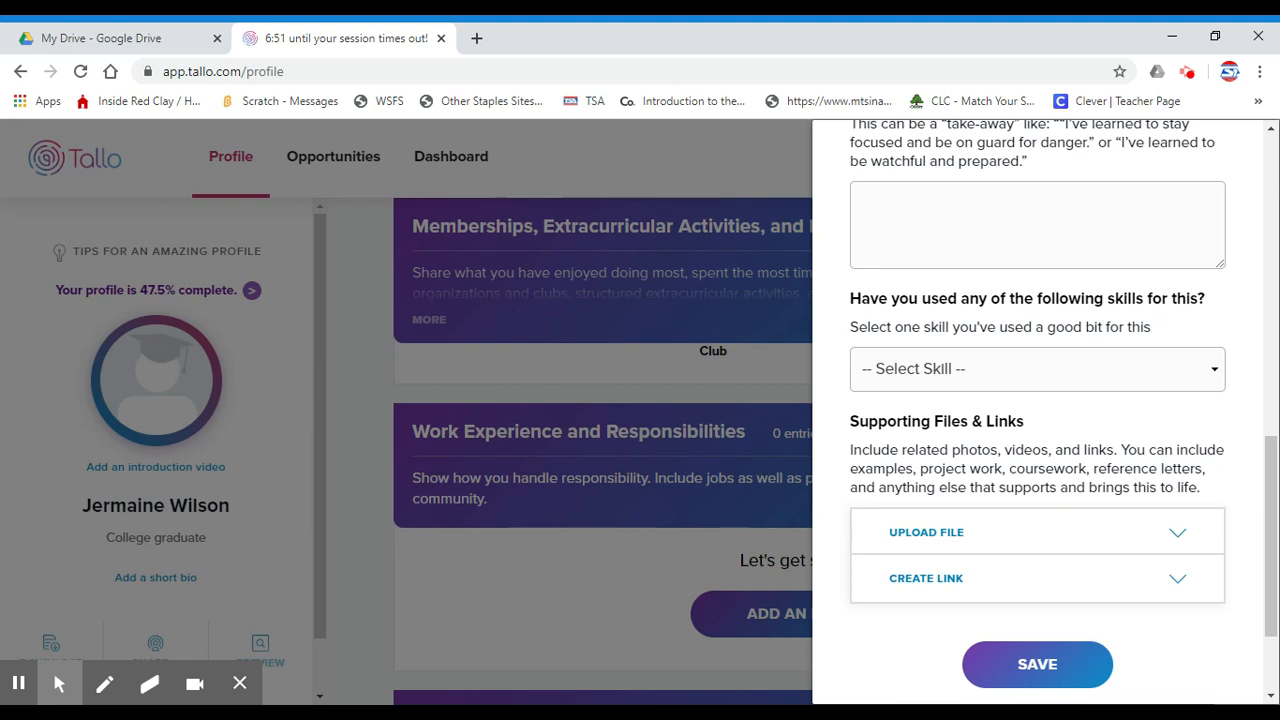
click(1215, 373)
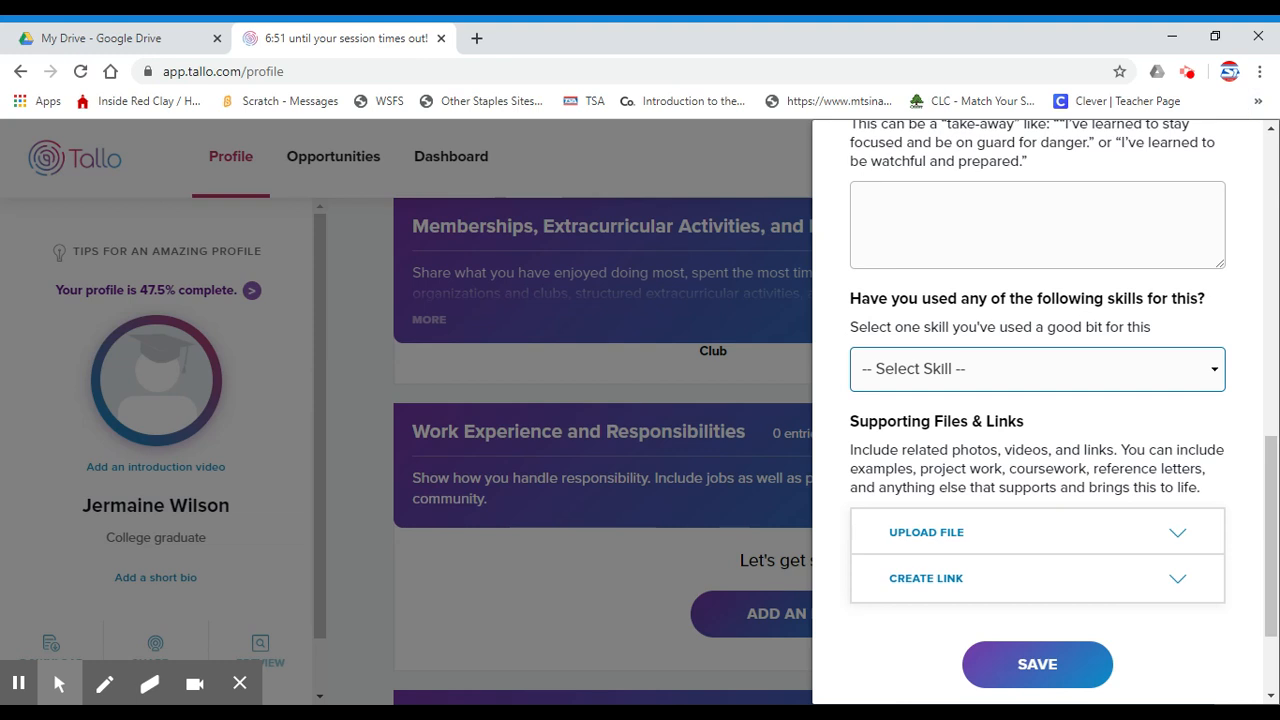
click(975, 102)
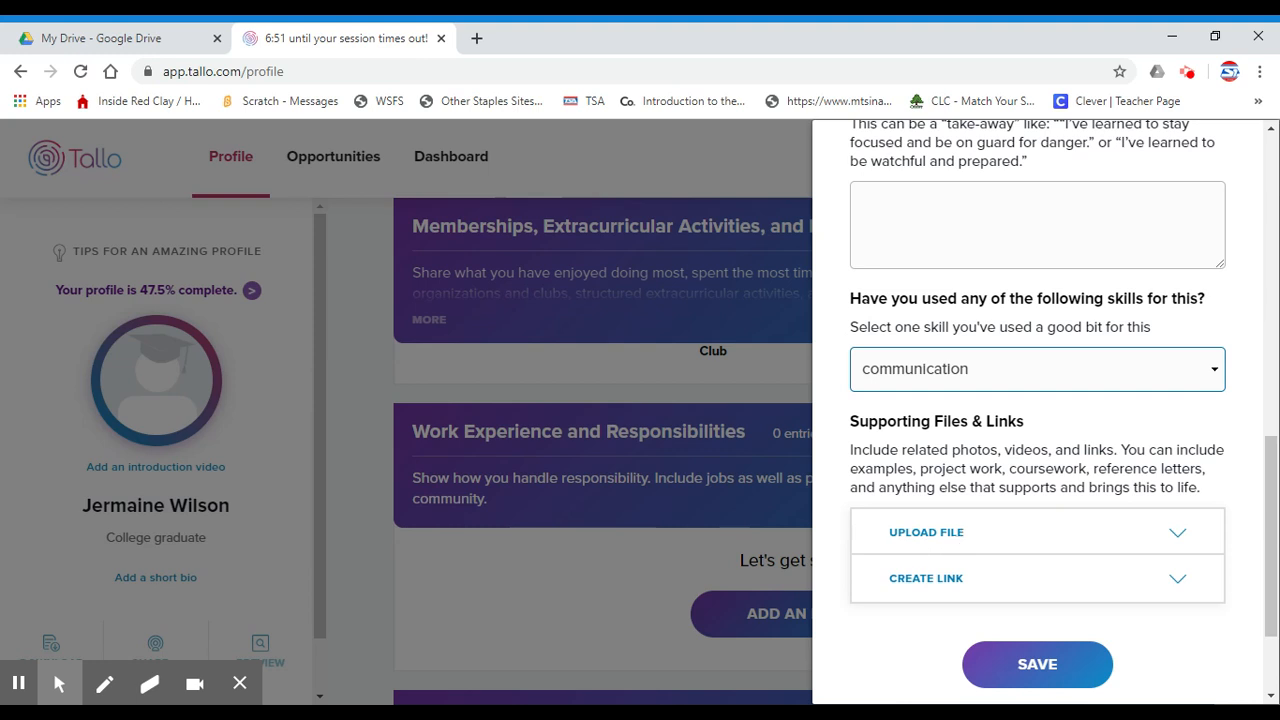
click(1042, 667)
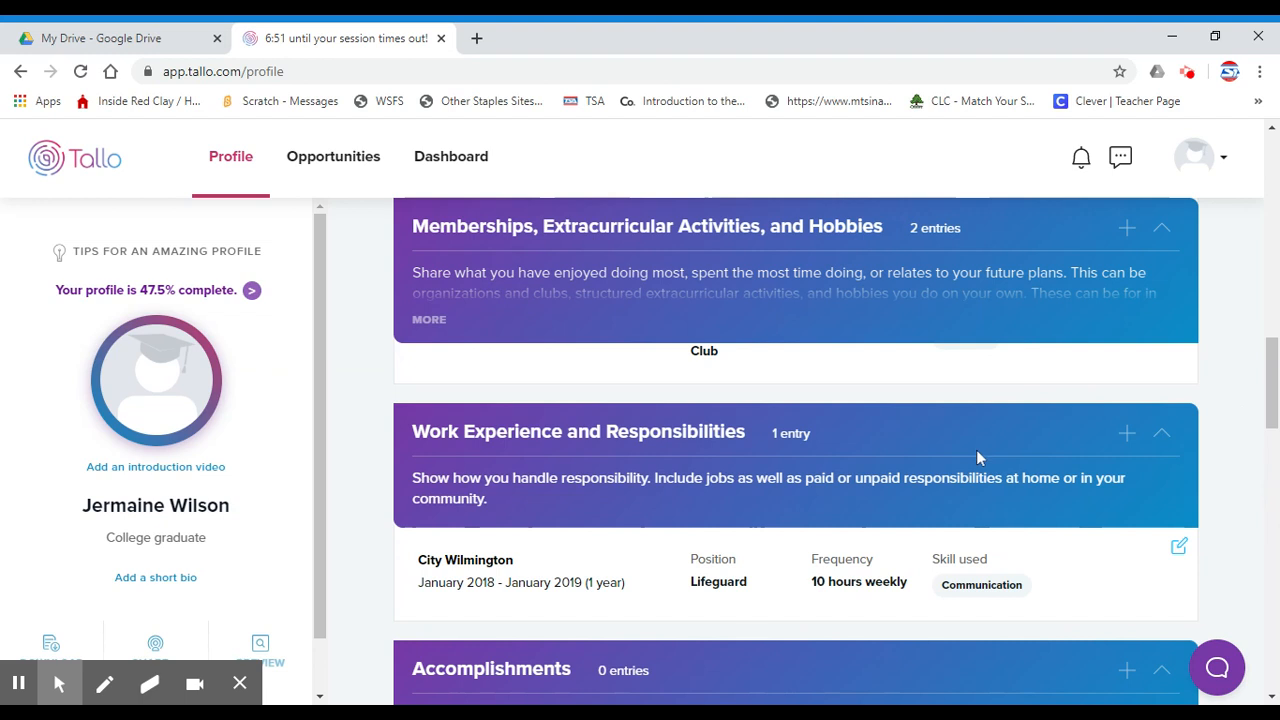
scroll(977, 457, down, 2)
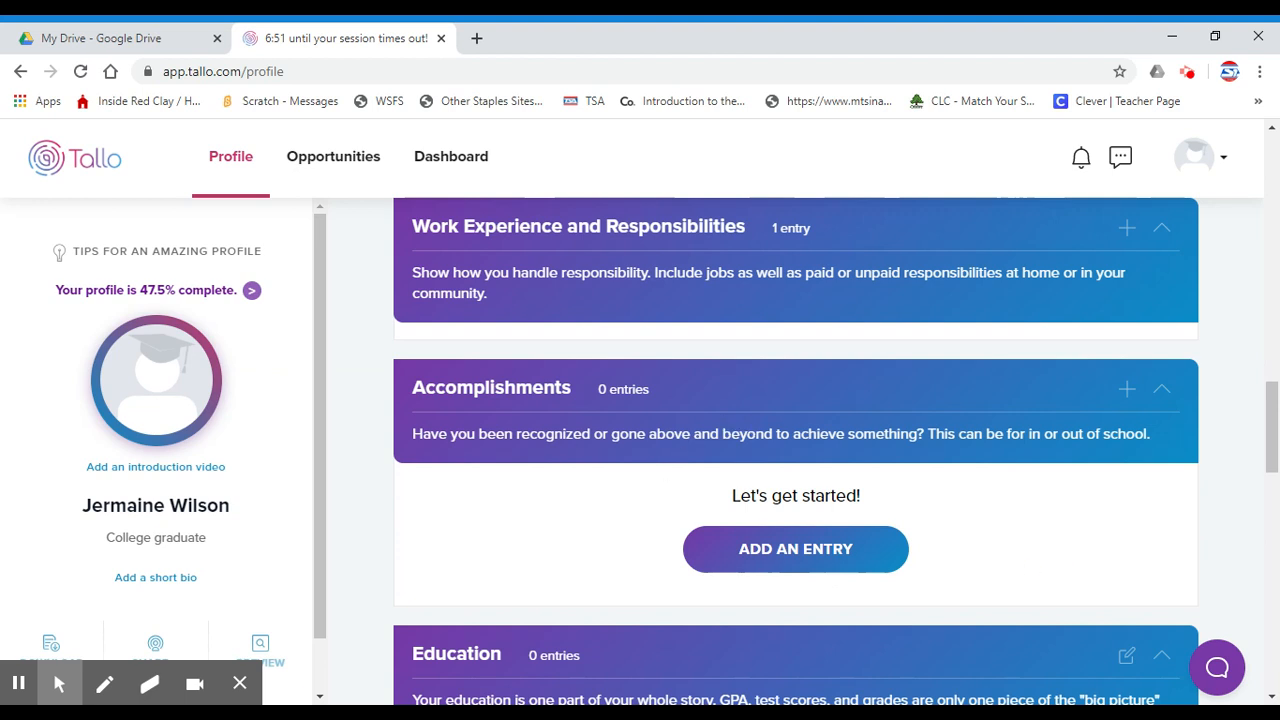
scroll(700, 400, down, 1)
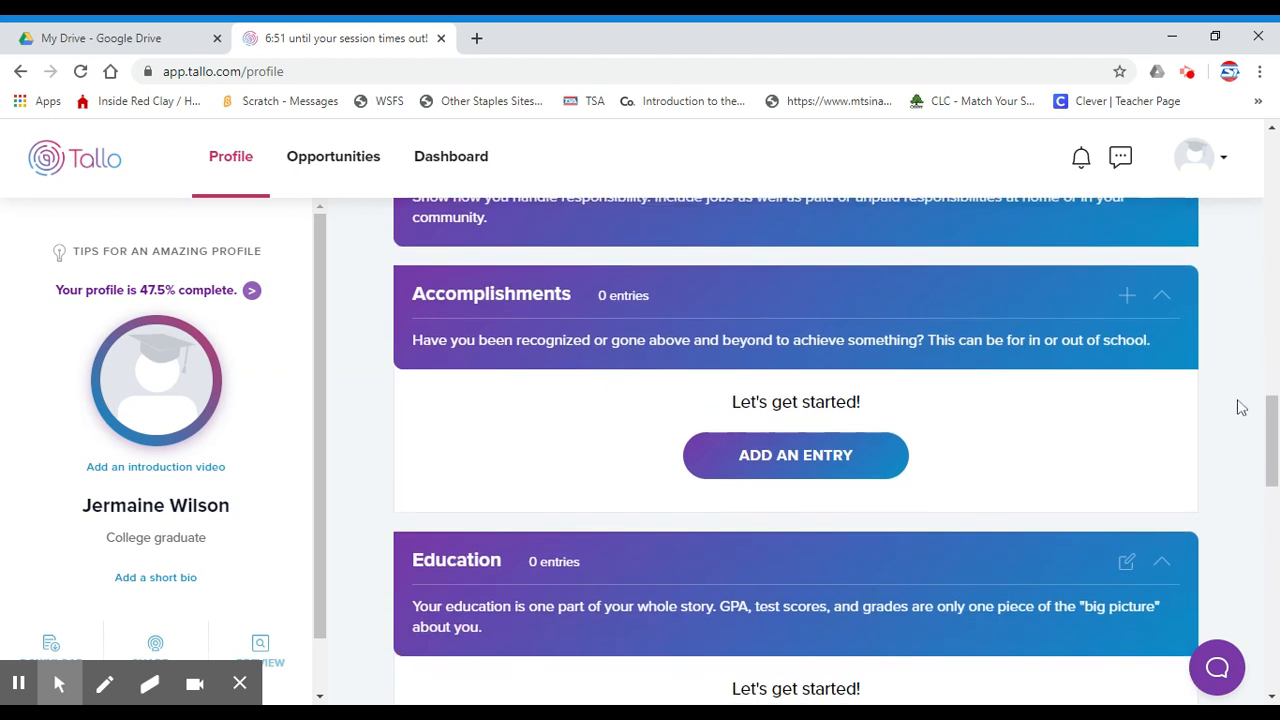
scroll(1240, 405, up, 1)
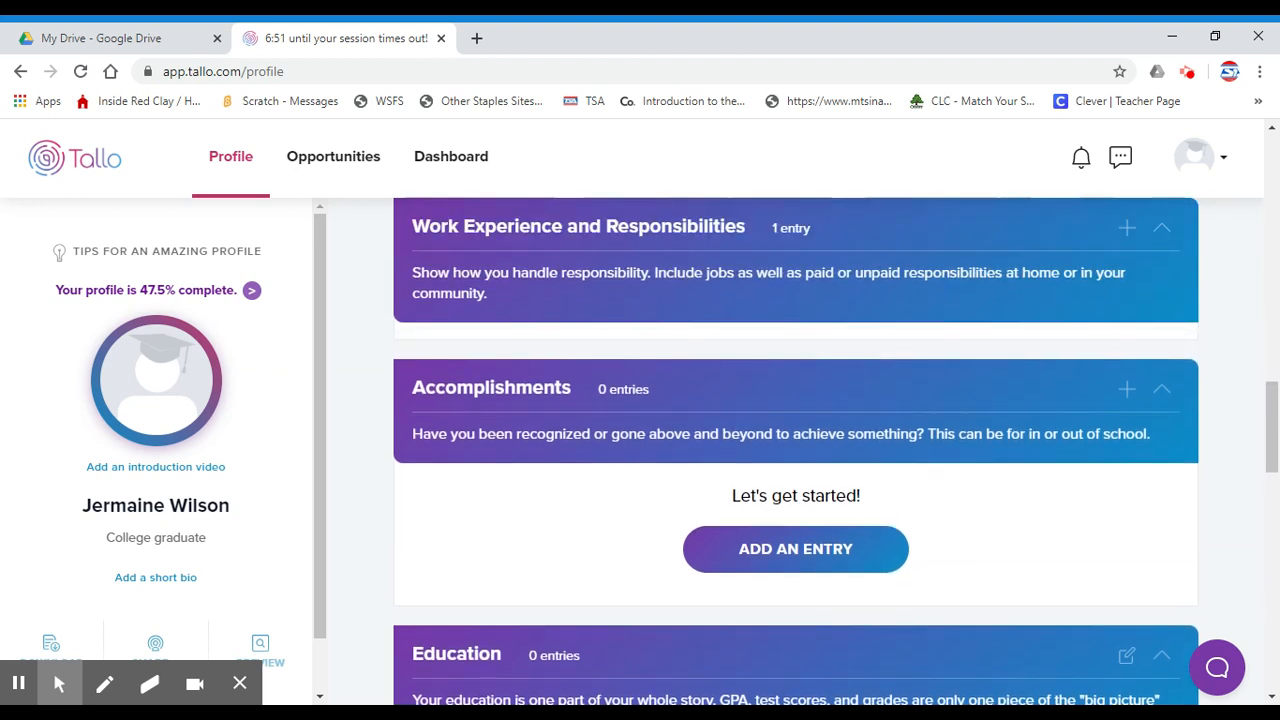
mouse_move(60, 693)
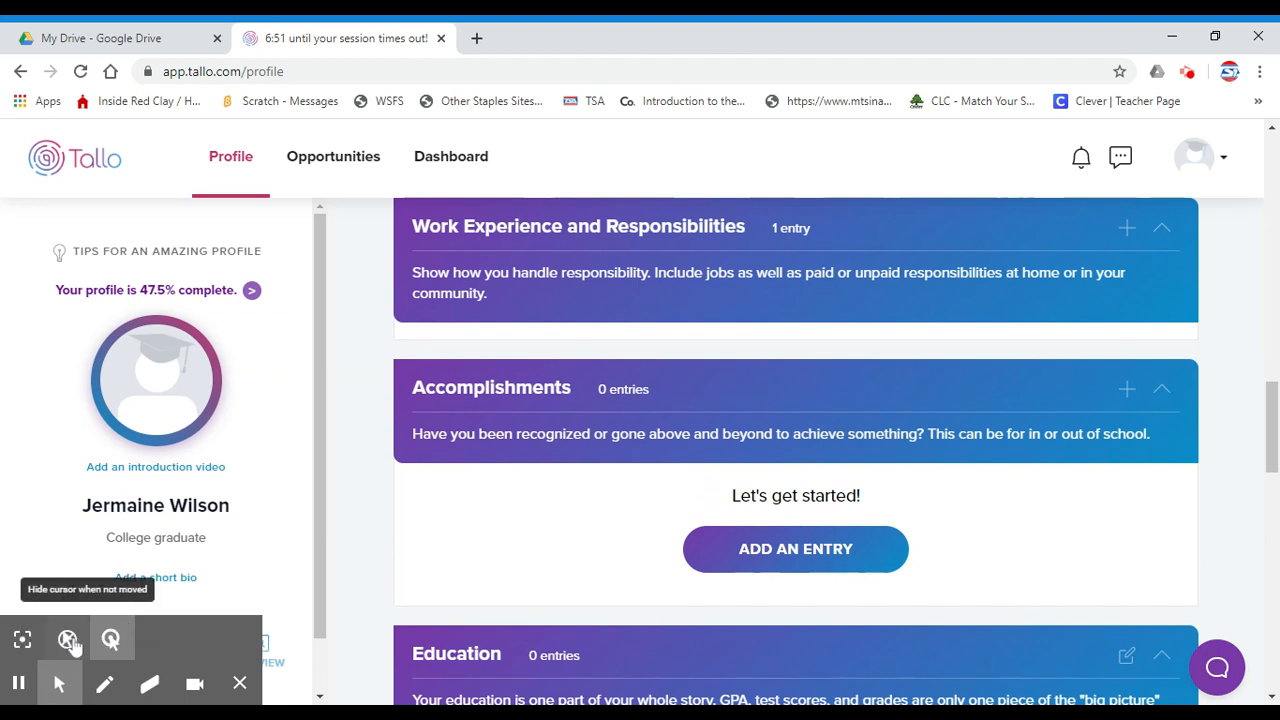